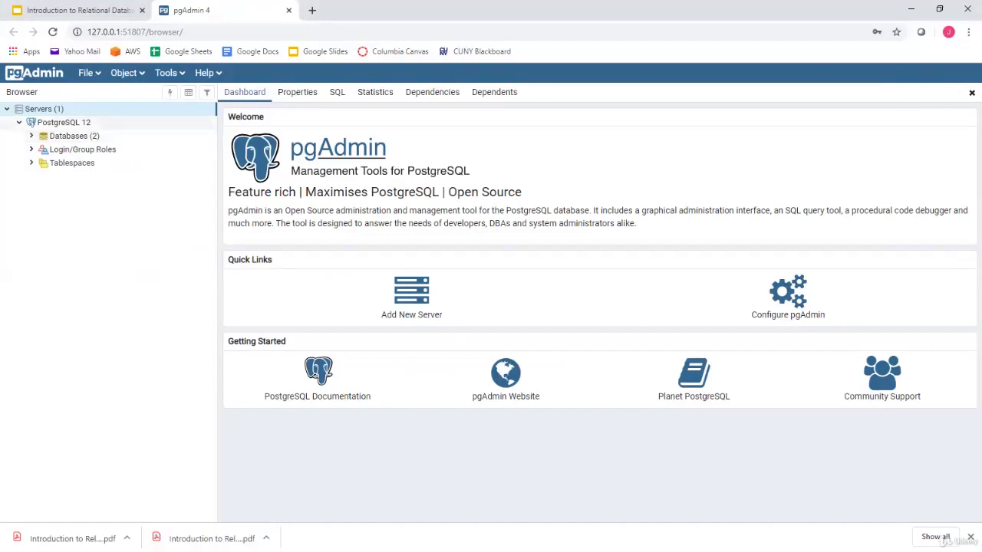
# - Select the PostgreSQL 12 server to show its session charts and current sessions
pyautogui.click(64, 122)
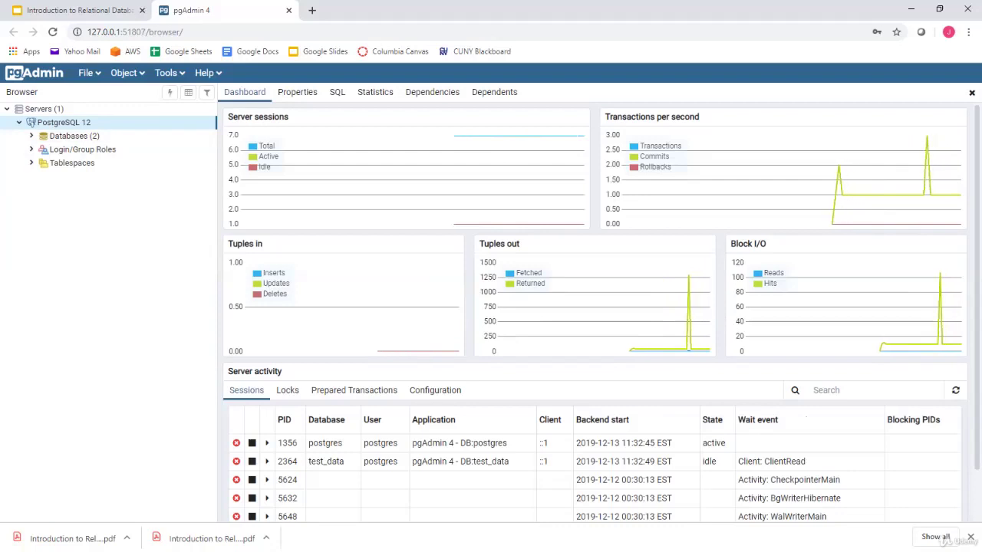
# - Expand test_data's public schema down to the course table's Columns: course_id, course_name, instructor_name, tuition
pyautogui.click(31, 135)
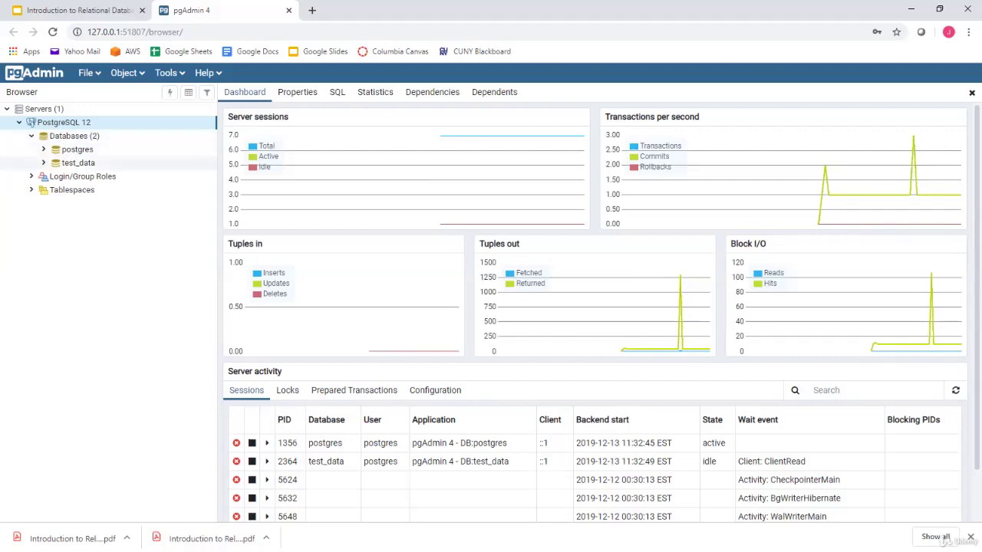
pyautogui.click(43, 163)
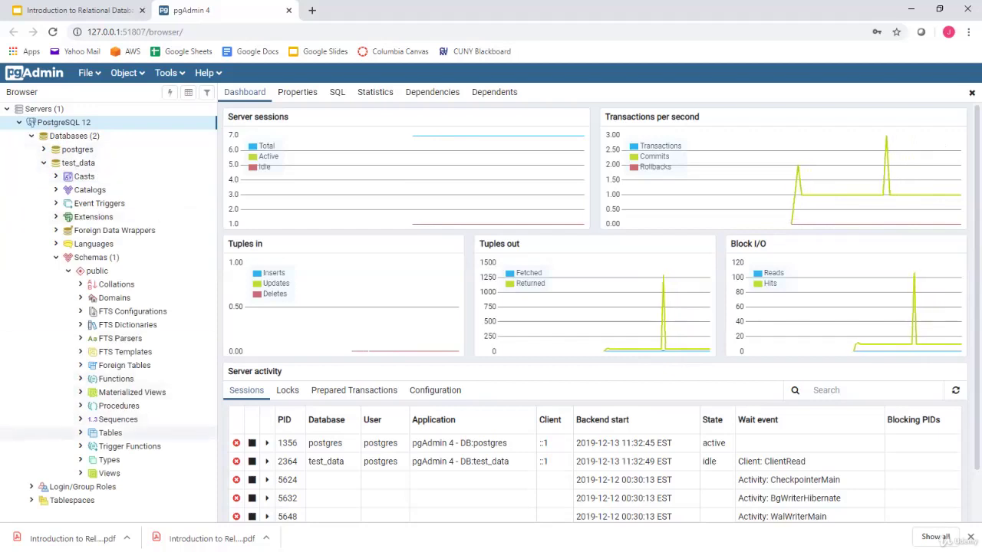
pyautogui.click(81, 432)
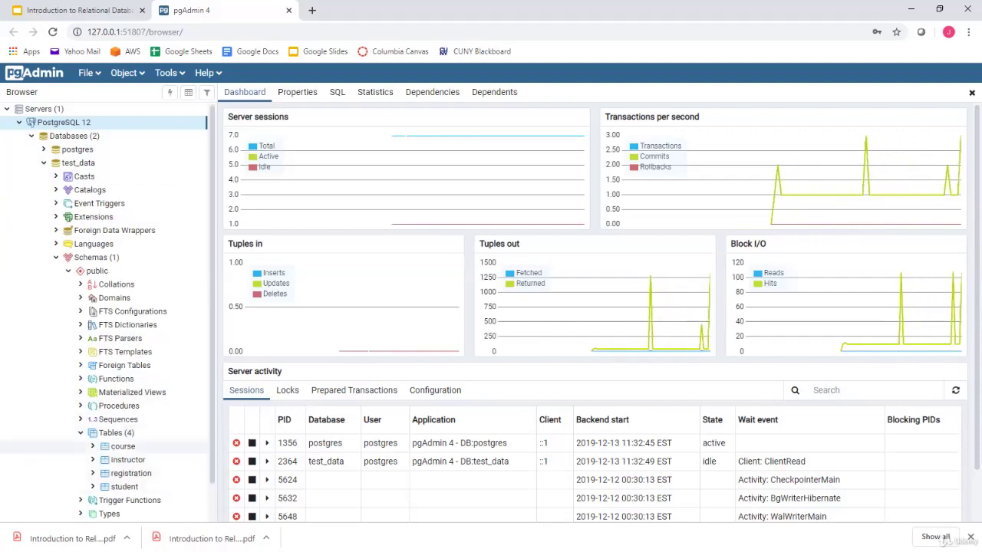
pyautogui.click(123, 446)
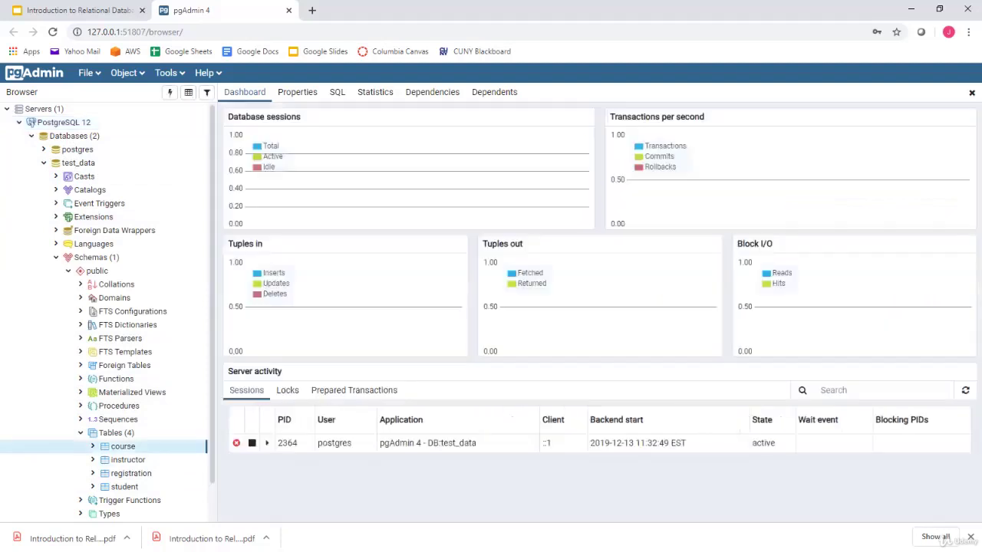
pyautogui.press('Right')
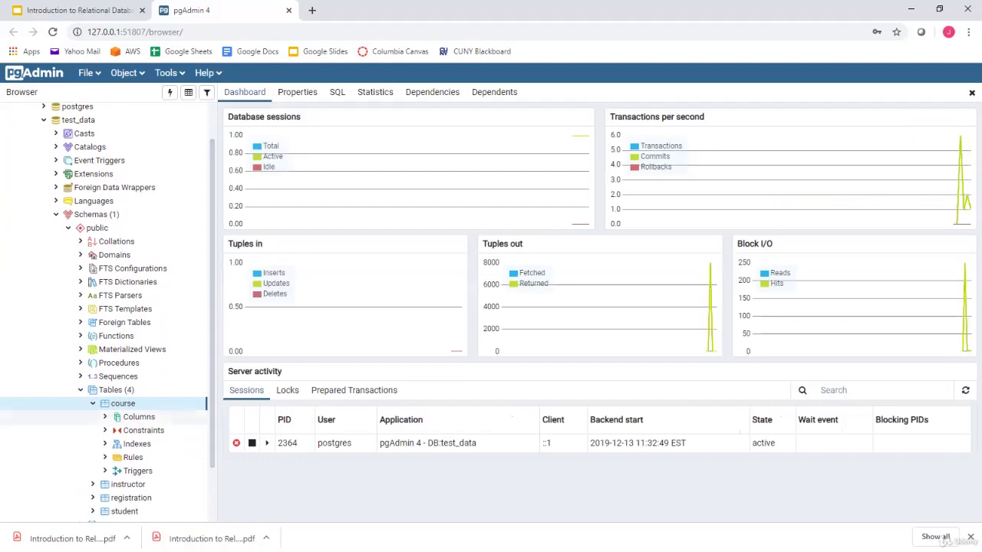
pyautogui.click(105, 416)
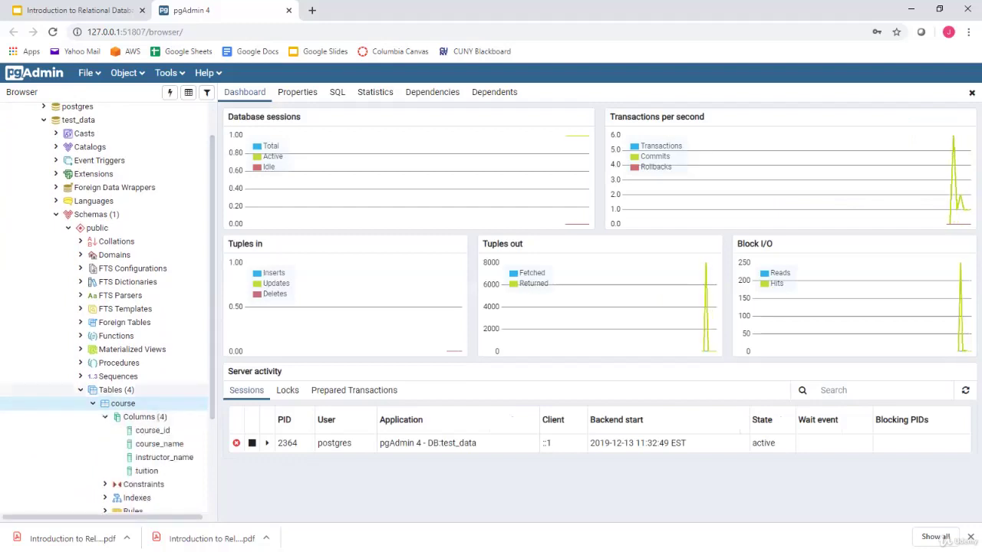
pyautogui.scroll(-1, 153, 409)
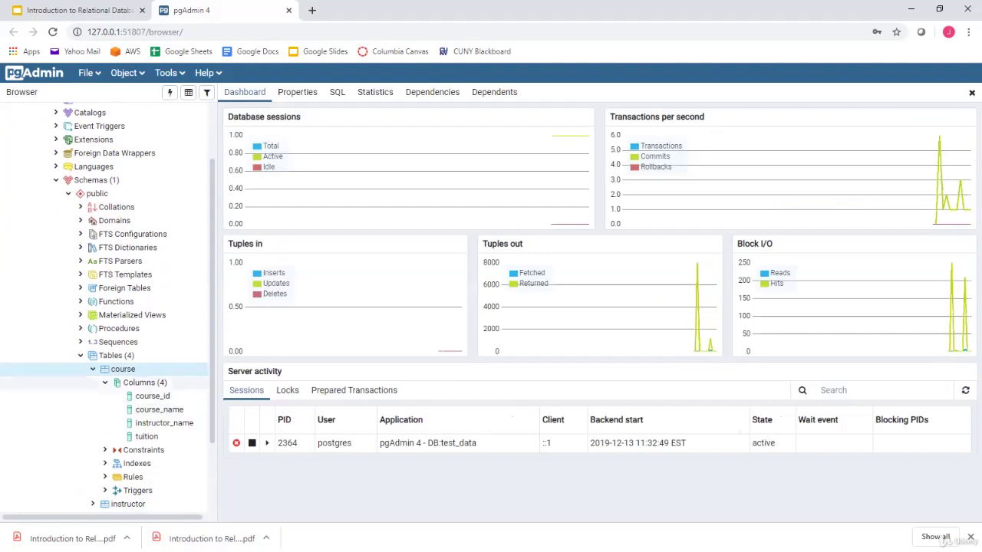
pyautogui.click(144, 381)
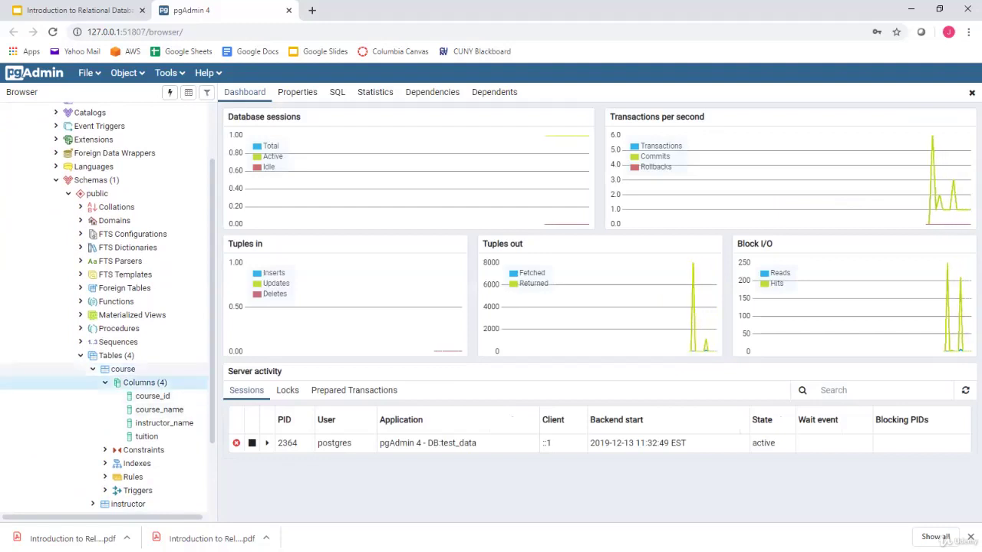
# - View the course table's first 100 rows: four courses with tuitions 200.00, 100.00, 999.99, 2.99
pyautogui.rightClick(123, 368)
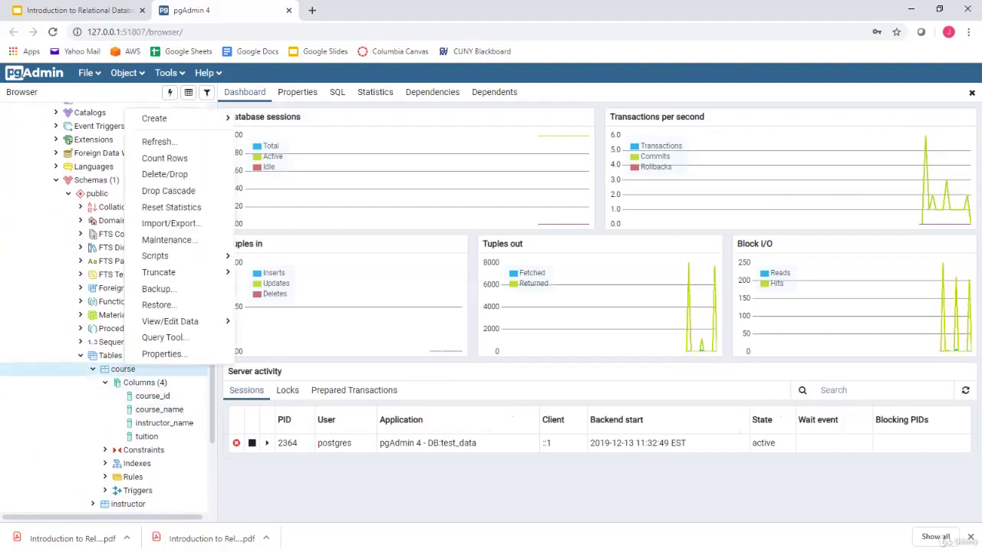
pyautogui.moveTo(170, 321)
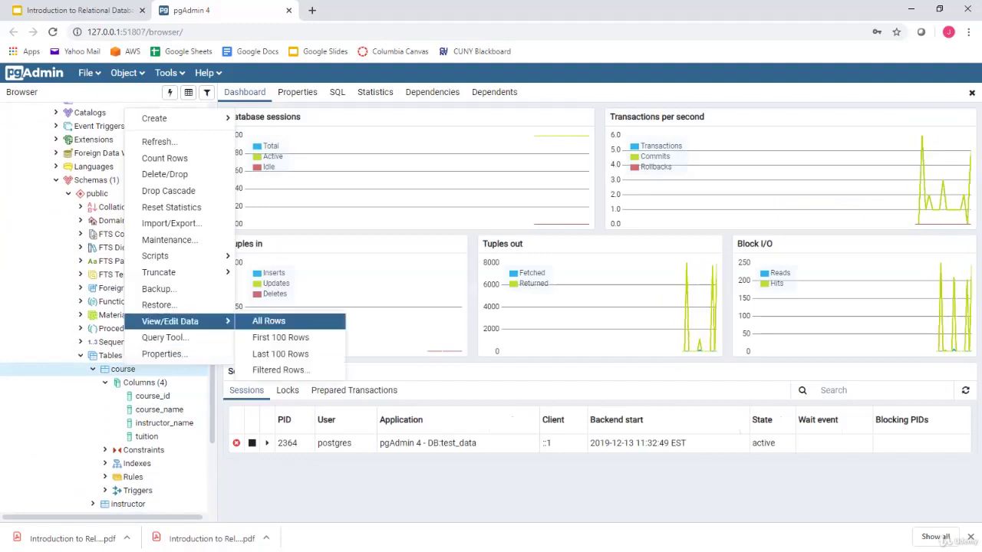
pyautogui.click(280, 337)
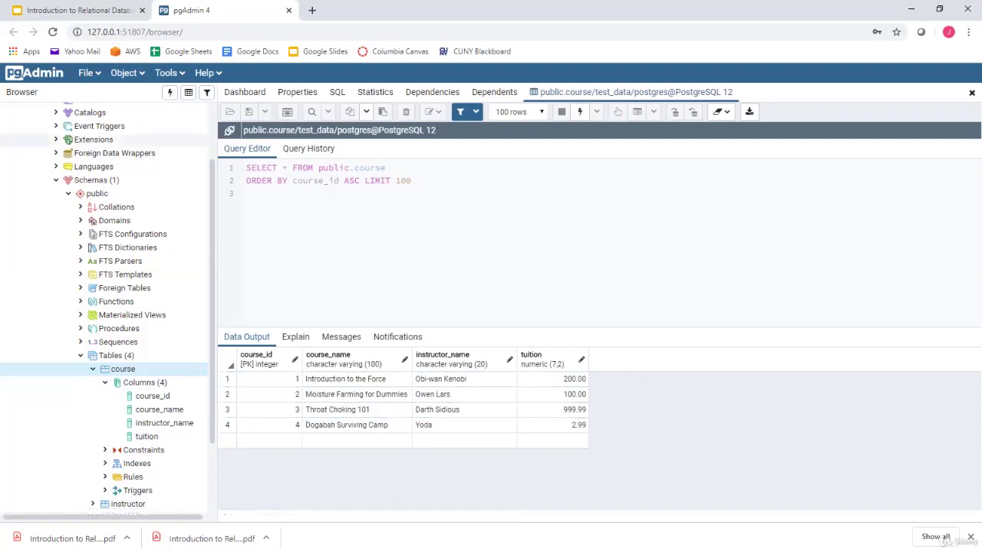
# - Back in the lecture PDF, go from page 36 to page 37, Relational Database Modelling
pyautogui.scroll(1, 104, 306)
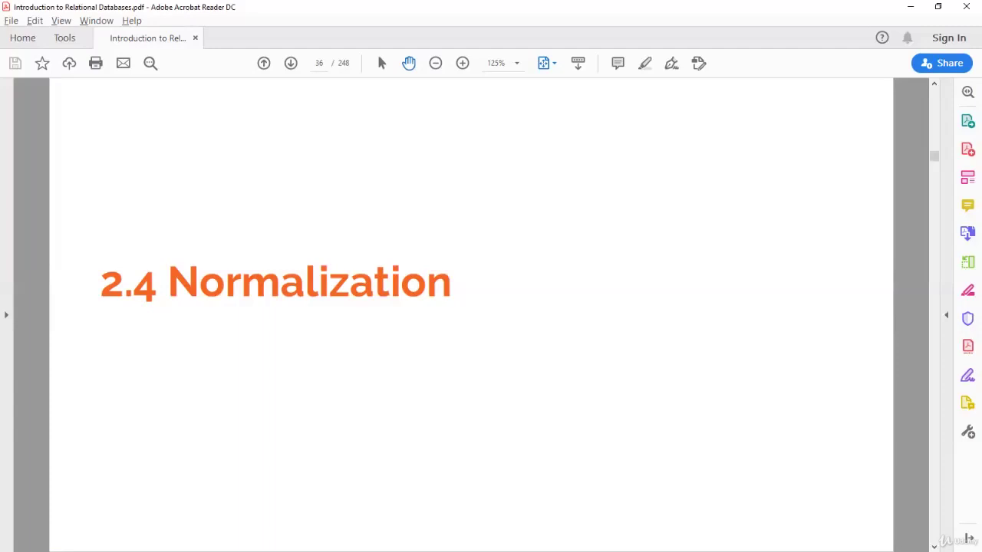
pyautogui.press('Right')
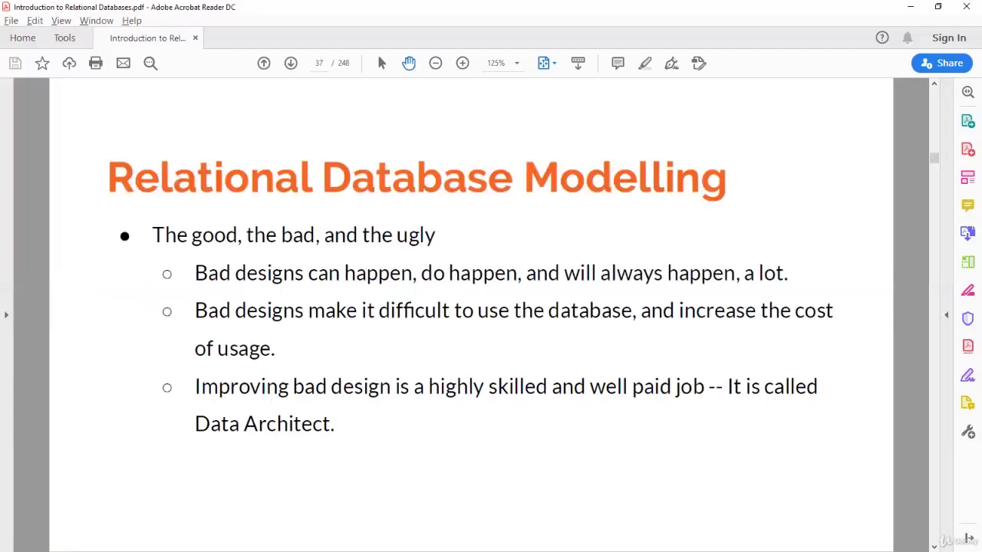
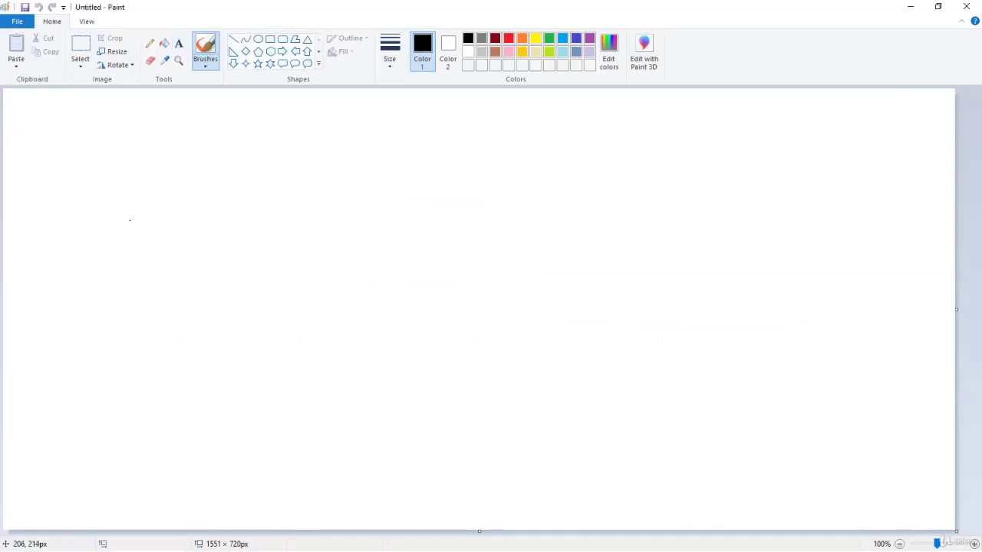
# - Draw a freehand test stroke on the canvas, then undo it
pyautogui.click(130, 220)
pyautogui.moveTo(130, 220); pyautogui.dragTo(211, 337)
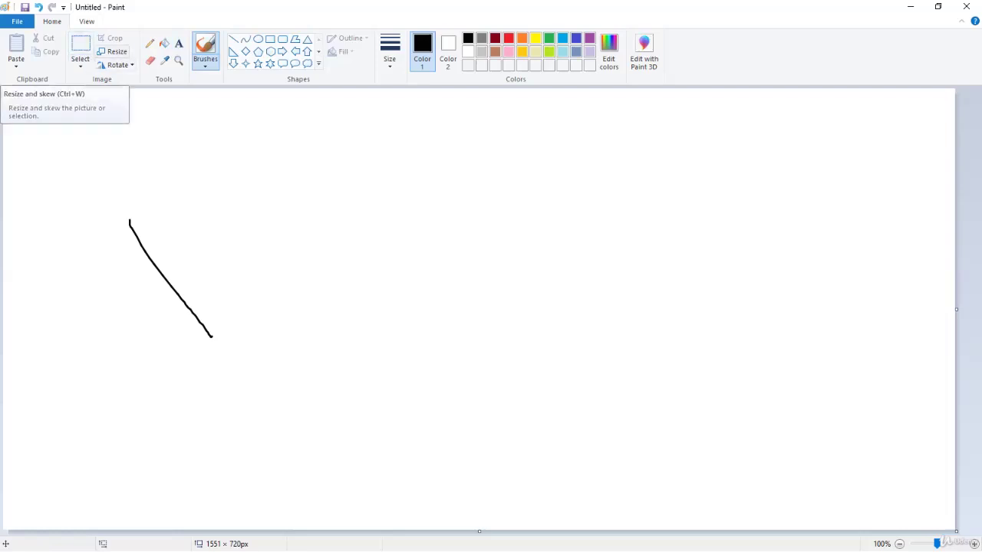
pyautogui.hotkey('ctrl', 'z')
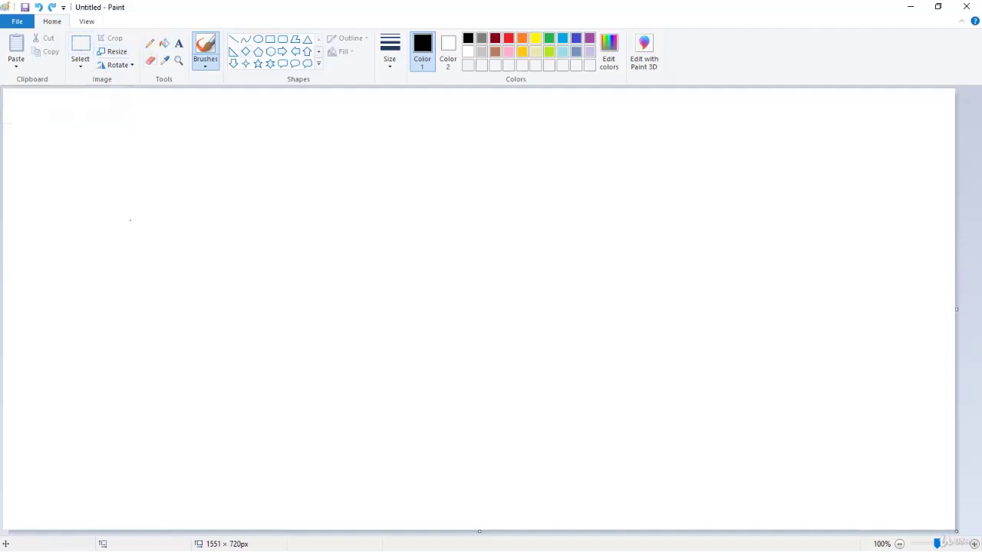
# - Place a text box near the upper left reading 'Student' in bold
pyautogui.click(178, 43)
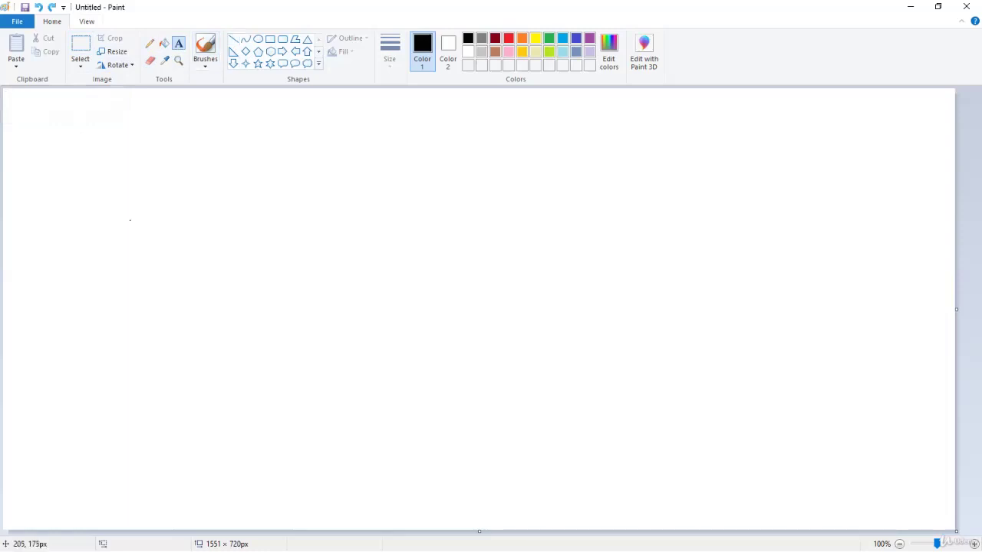
pyautogui.click(128, 188)
pyautogui.write('Stud')
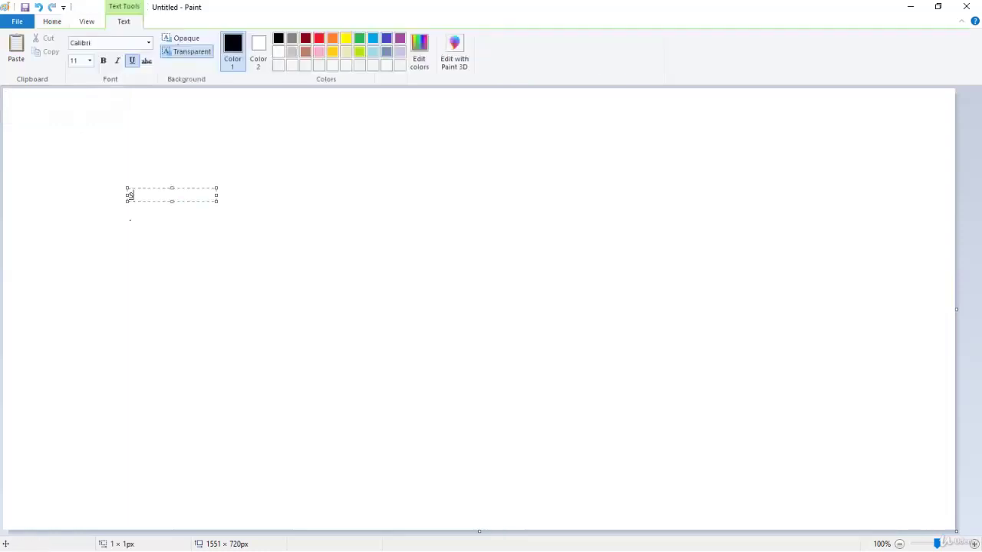
pyautogui.write('ent')
pyautogui.press('Return')
pyautogui.press('Up')
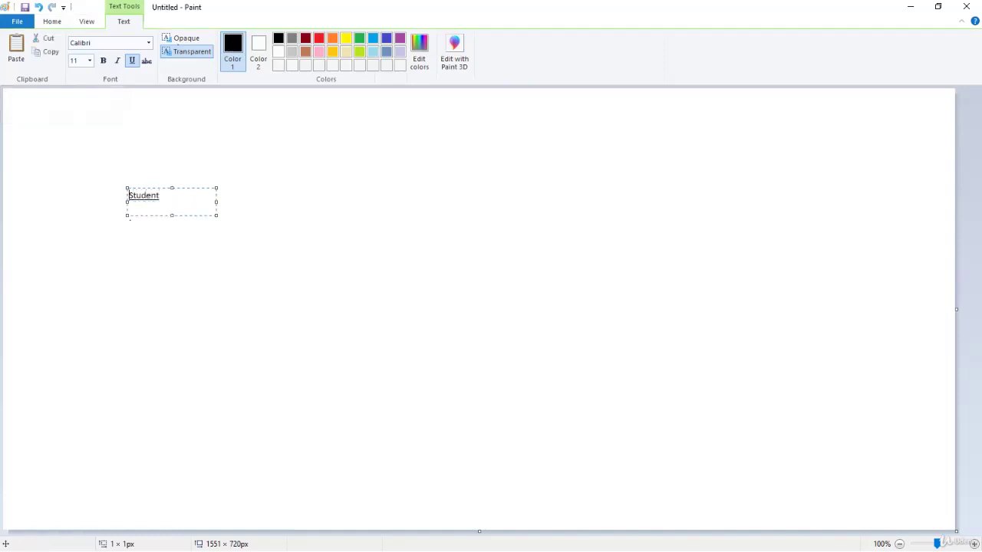
pyautogui.hotkey('shift', 'End')
pyautogui.hotkey('ctrl', 'u')
pyautogui.hotkey('ctrl', 'u')
pyautogui.hotkey('ctrl', 'u')
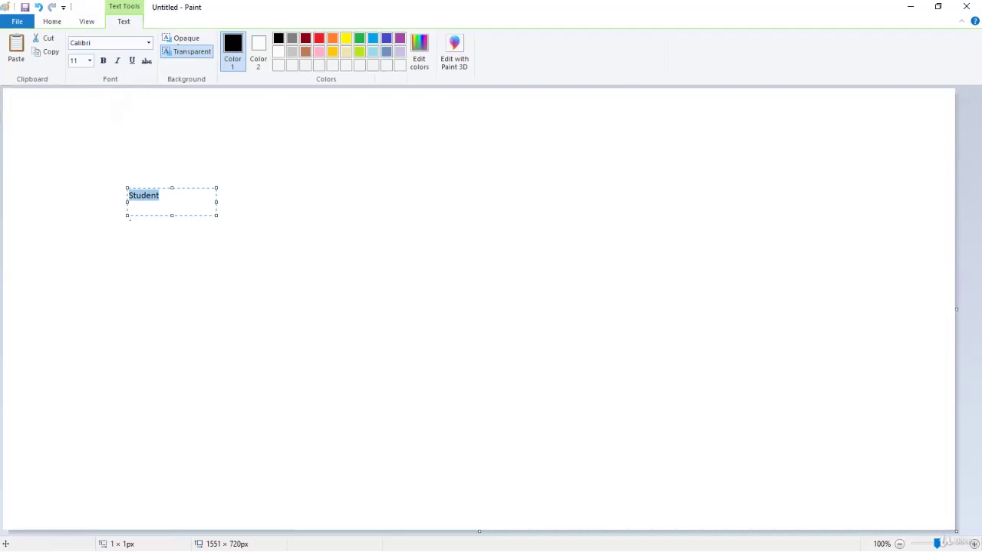
pyautogui.hotkey('ctrl', 'b')
pyautogui.press('Down')
# - Add 'Student ID' and plain 'Student Name' lines beneath the Student title
pyautogui.write('Stud')
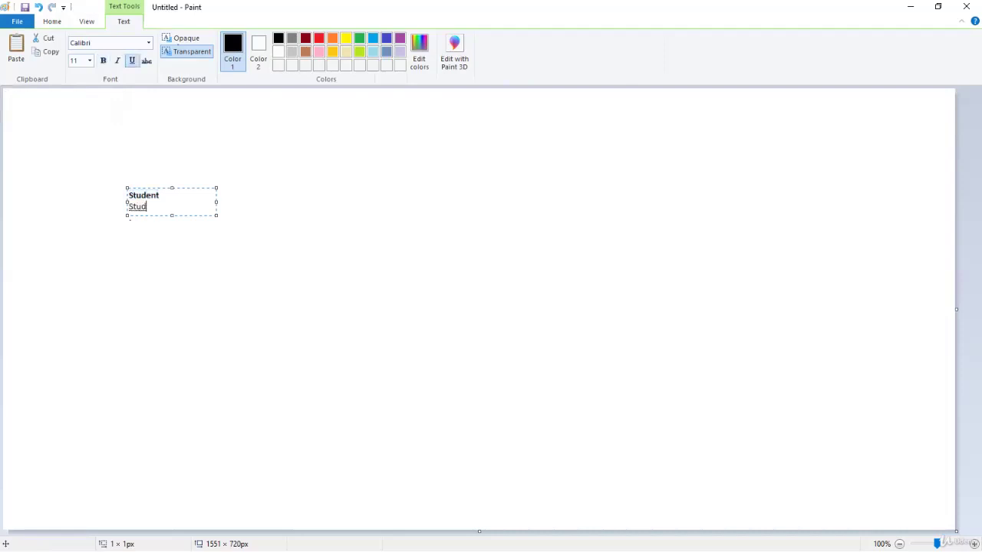
pyautogui.write('ent ID')
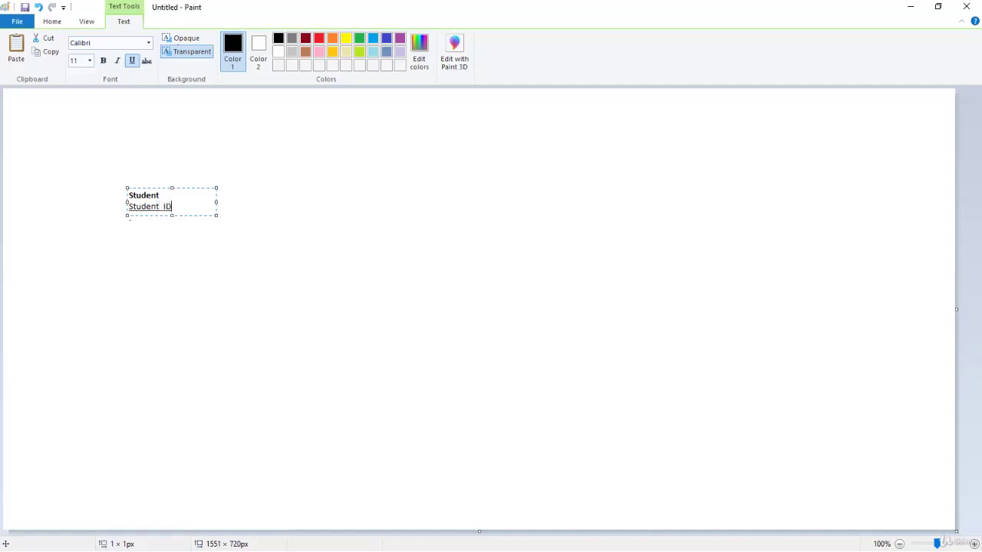
pyautogui.press('Return')
pyautogui.write('Student Name')
pyautogui.hotkey('ctrl', 'shift', 'Left')
pyautogui.hotkey('ctrl', 'shift', 'Left')
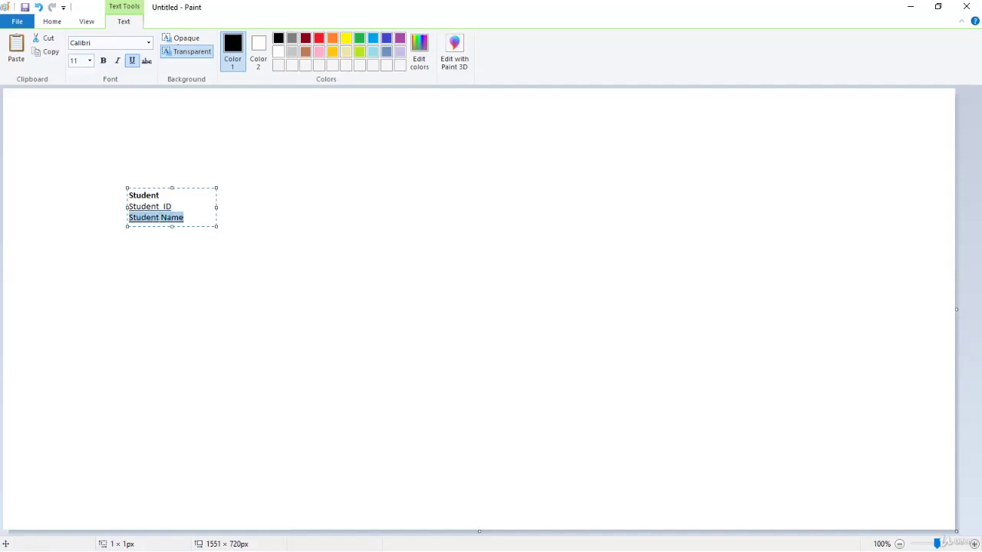
pyautogui.hotkey('ctrl', 'u')
pyautogui.press('End')
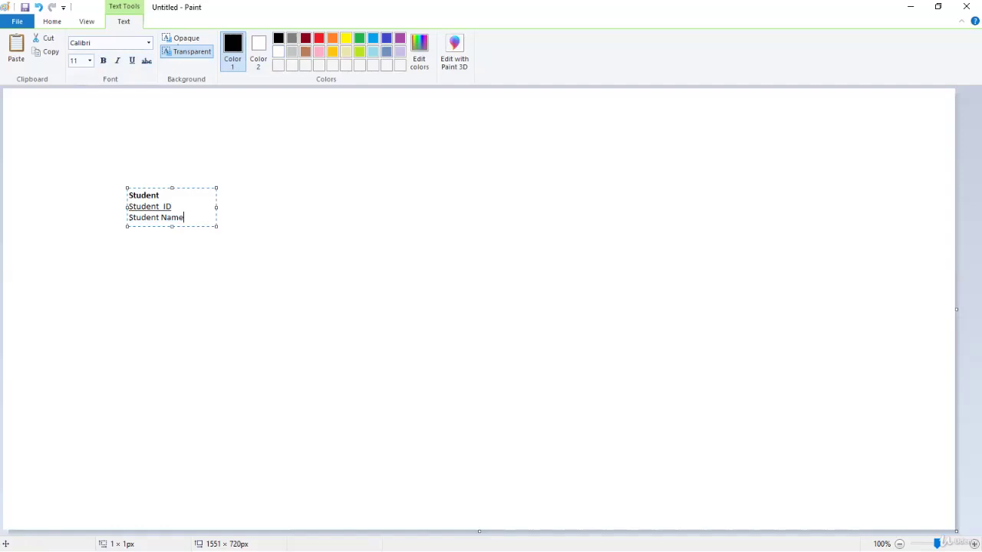
pyautogui.hotkey('alt', 'h')
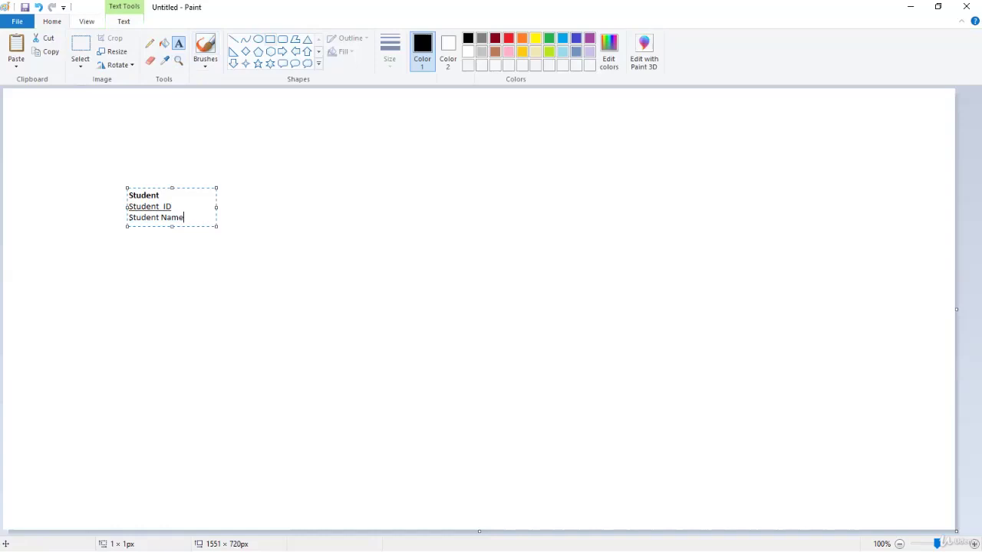
# - Draw a black rectangle and move the Student text block inside it
pyautogui.click(270, 38)
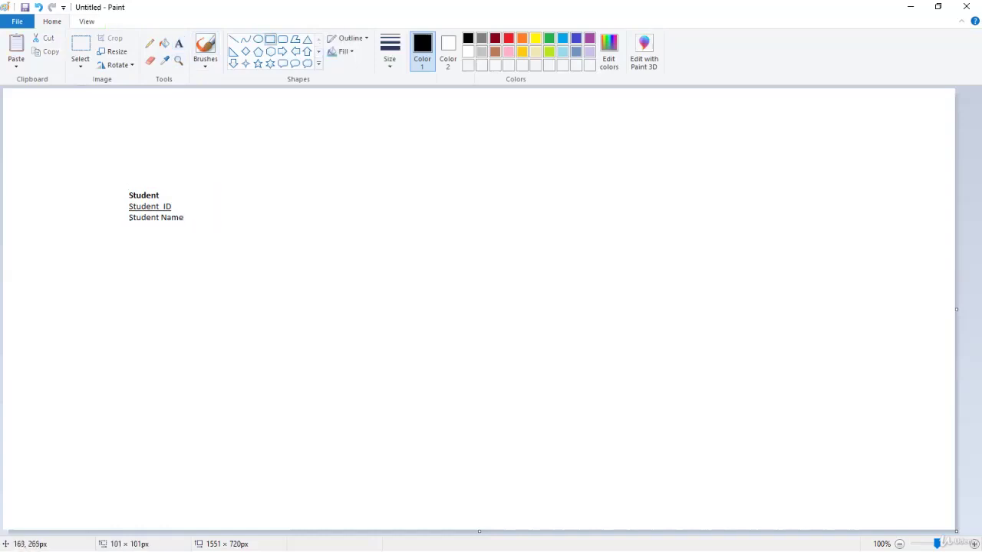
pyautogui.moveTo(103, 251)
pyautogui.mouseDown()
pyautogui.moveTo(195, 333)
pyautogui.moveTo(213, 324)
pyautogui.mouseUp()
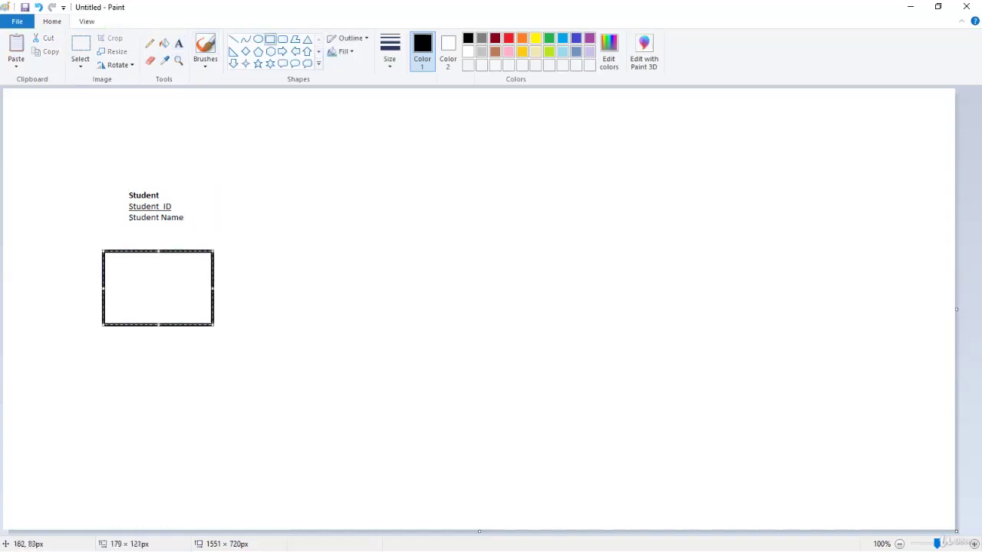
pyautogui.click(80, 46)
pyautogui.moveTo(120, 186); pyautogui.dragTo(201, 243)
pyautogui.moveTo(161, 215); pyautogui.dragTo(155, 287)
pyautogui.press('Escape')
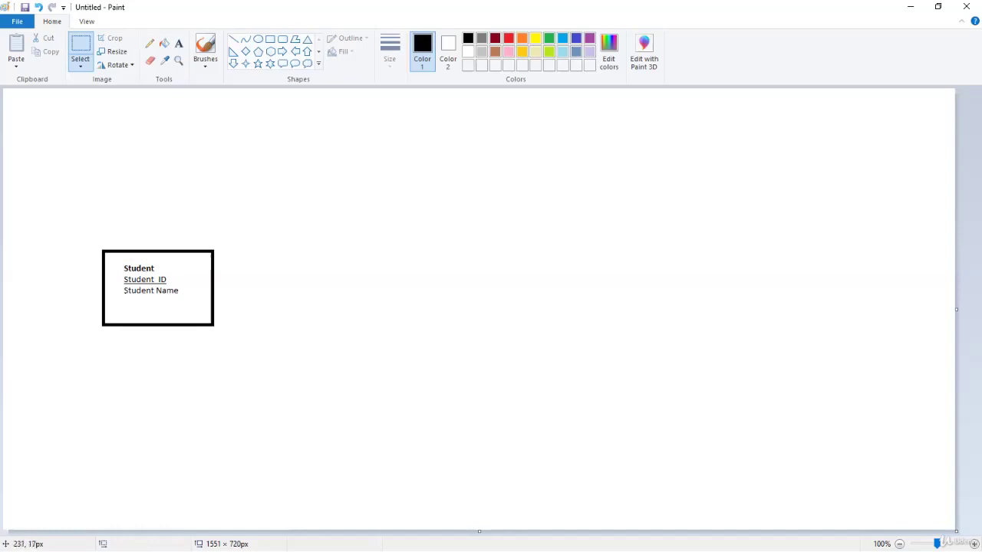
# - Draw a second, 197 × 144px rectangle to the right of the Student box
pyautogui.click(269, 38)
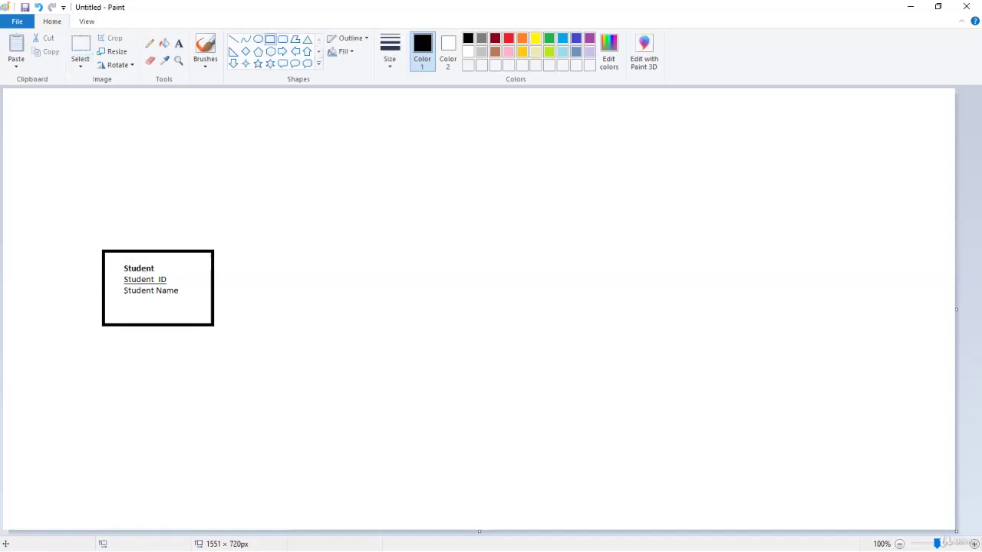
pyautogui.moveTo(324, 250); pyautogui.dragTo(380, 325)
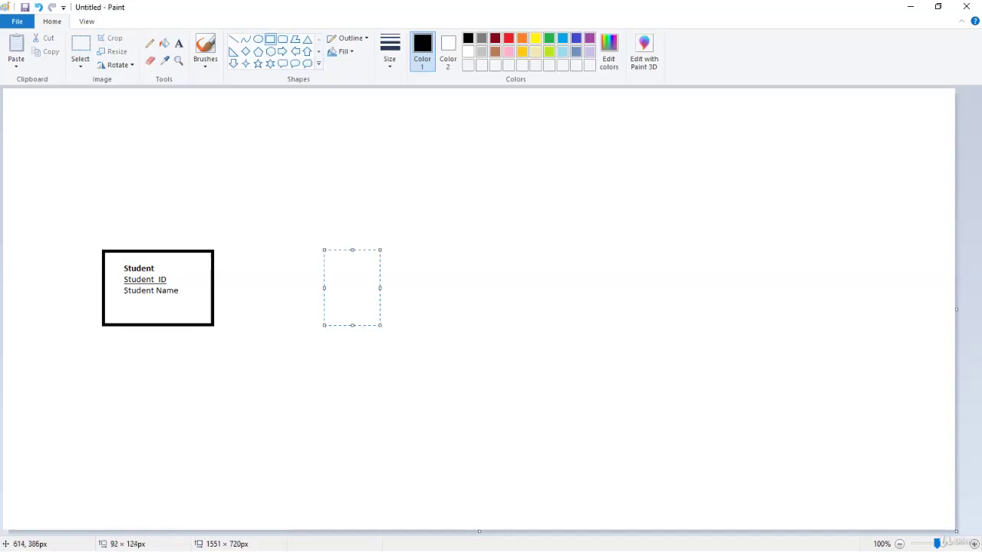
pyautogui.press('Delete')
pyautogui.moveTo(302, 248); pyautogui.dragTo(424, 335)
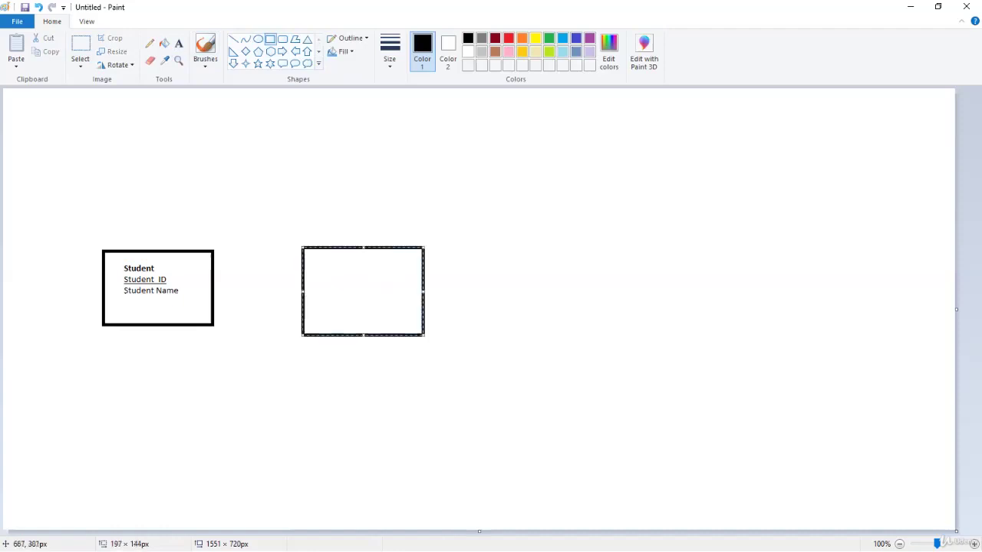
pyautogui.click(178, 43)
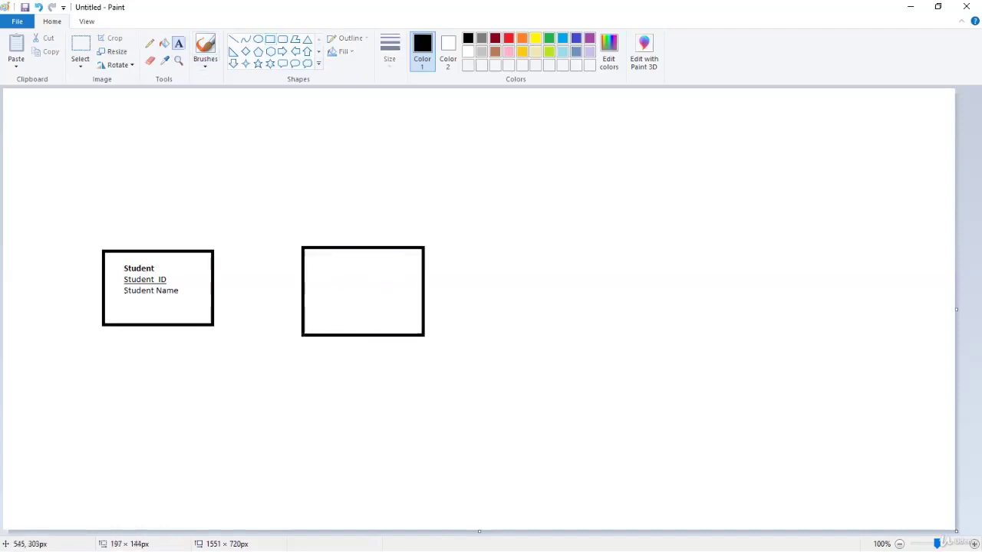
# - Type a bold 'Course' title inside the second rectangle
pyautogui.moveTo(411, 255); pyautogui.dragTo(322, 268)
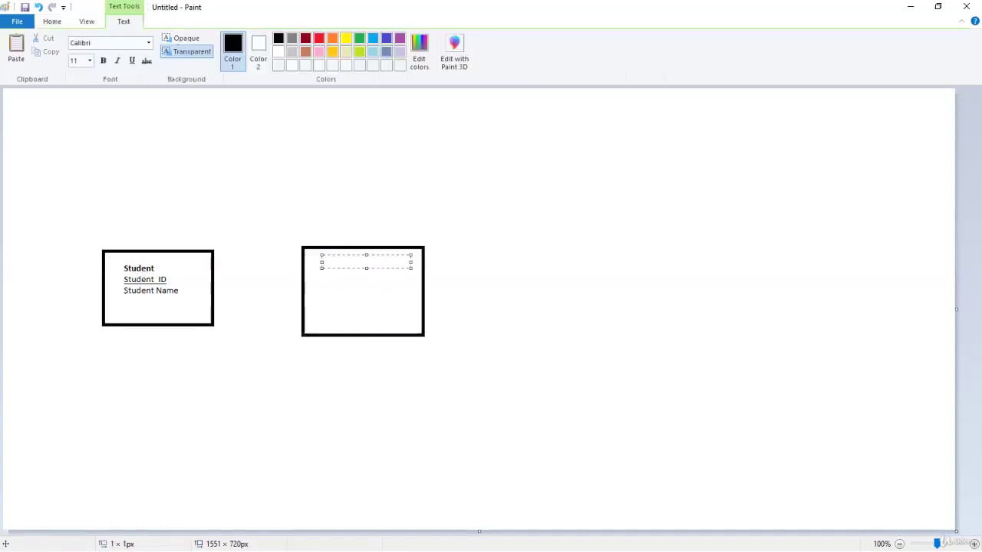
pyautogui.write('Course')
pyautogui.press('Return')
pyautogui.press('Up')
pyautogui.hotkey('shift', 'End')
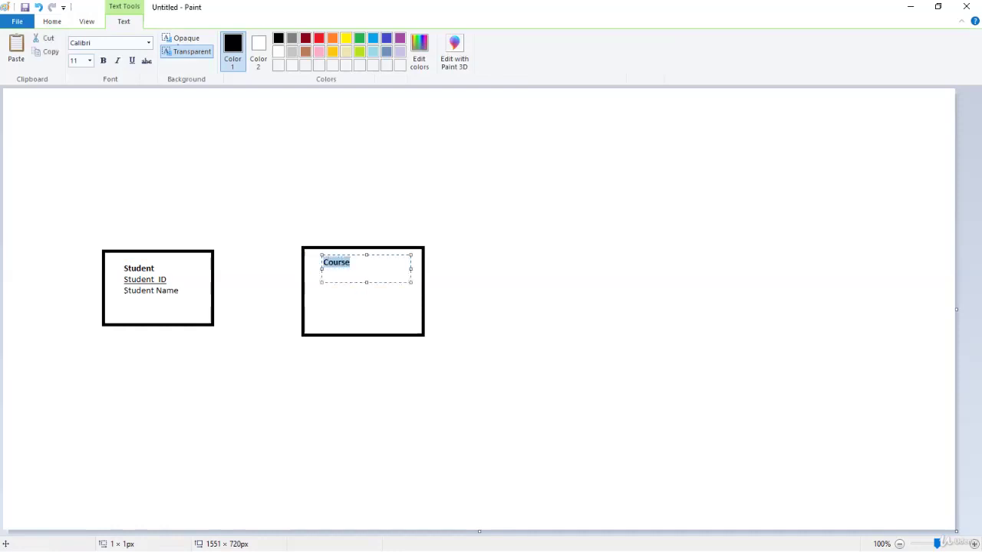
pyautogui.hotkey('ctrl', 'b')
pyautogui.press('Down')
# - Add an underlined 'Course_ID' line and 'Course Name' beneath, then commit the text
pyautogui.write('Cou')
pyautogui.write('rse')
pyautogui.write('_U')
pyautogui.press('BackSpace')
pyautogui.write('UD')
pyautogui.press('BackSpace')
pyautogui.press('BackSpace')
pyautogui.write('ID')
pyautogui.press('Return')
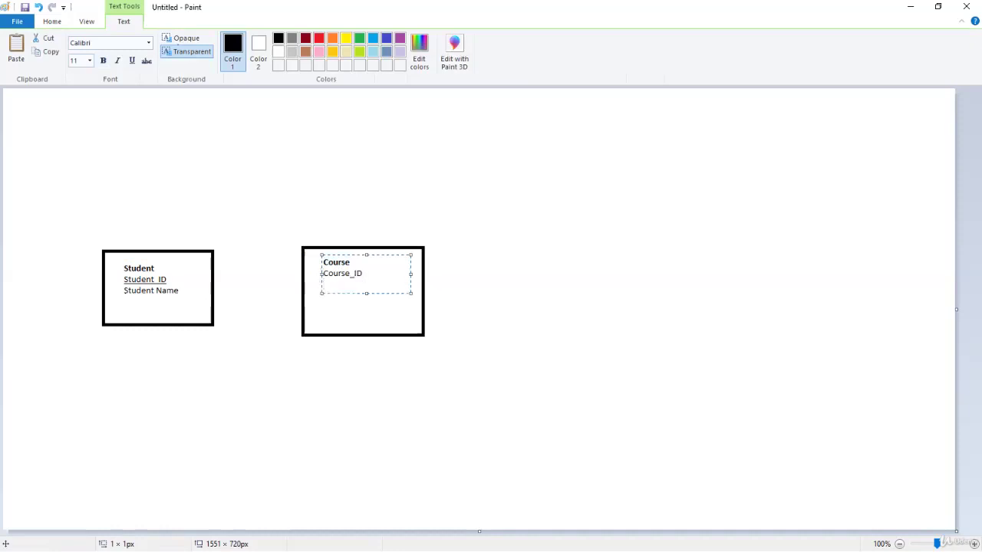
pyautogui.press('Up')
pyautogui.hotkey('shift', 'Right')
pyautogui.hotkey('shift', 'Right')
pyautogui.hotkey('shift', 'Right')
pyautogui.hotkey('shift', 'Right')
pyautogui.hotkey('shift', 'Right')
pyautogui.hotkey('shift', 'Right')
pyautogui.hotkey('shift', 'Right')
pyautogui.hotkey('shift', 'Right')
pyautogui.hotkey('shift', 'Right')
pyautogui.hotkey('ctrl', 'u')
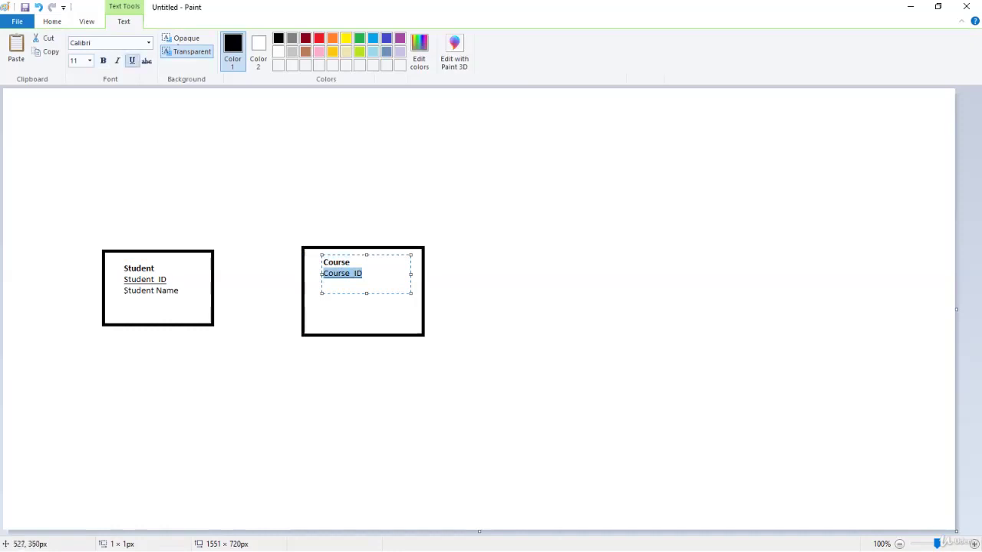
pyautogui.press('Down')
pyautogui.write('Co')
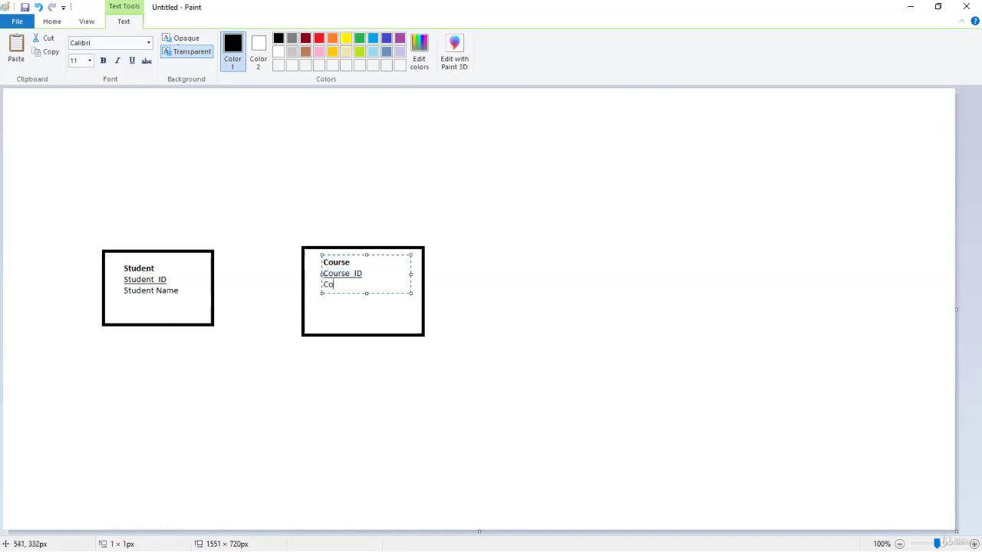
pyautogui.write('urse Name')
pyautogui.click(598, 106)
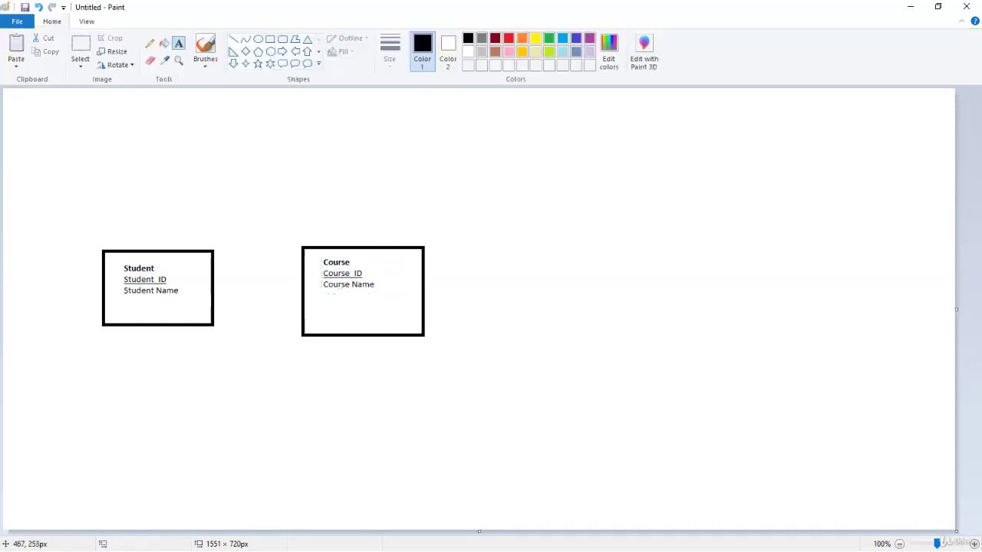
# - Draw a straight connector from the Student box to the Course box, plus a prong
pyautogui.click(234, 39)
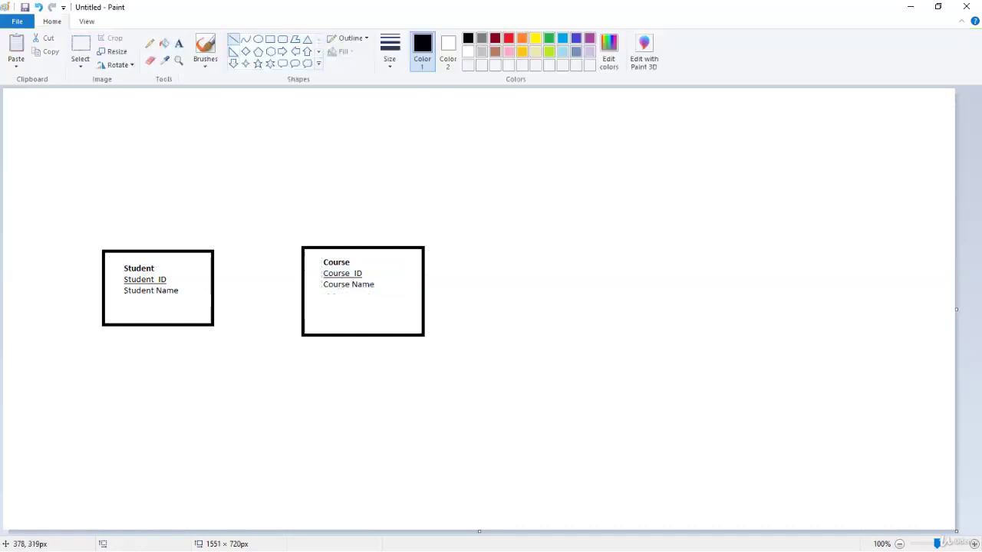
pyautogui.moveTo(214, 282); pyautogui.dragTo(303, 283)
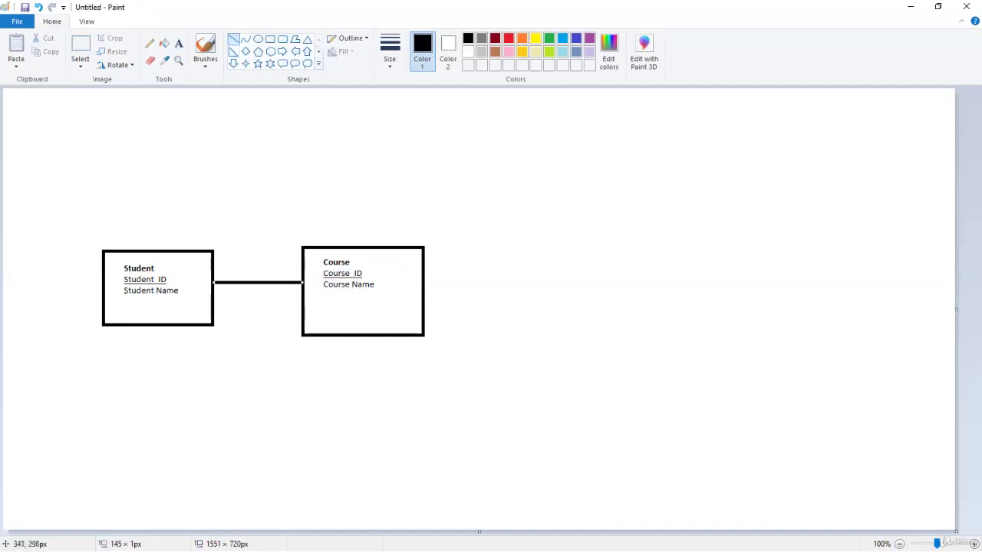
pyautogui.moveTo(213, 272); pyautogui.dragTo(225, 283)
pyautogui.hotkey('ctrl', 'z')
pyautogui.moveTo(213, 269); pyautogui.dragTo(224, 281)
# - Set the secondary colour to black and draw diagonal crow's-foot prongs at both box ends
pyautogui.click(447, 54)
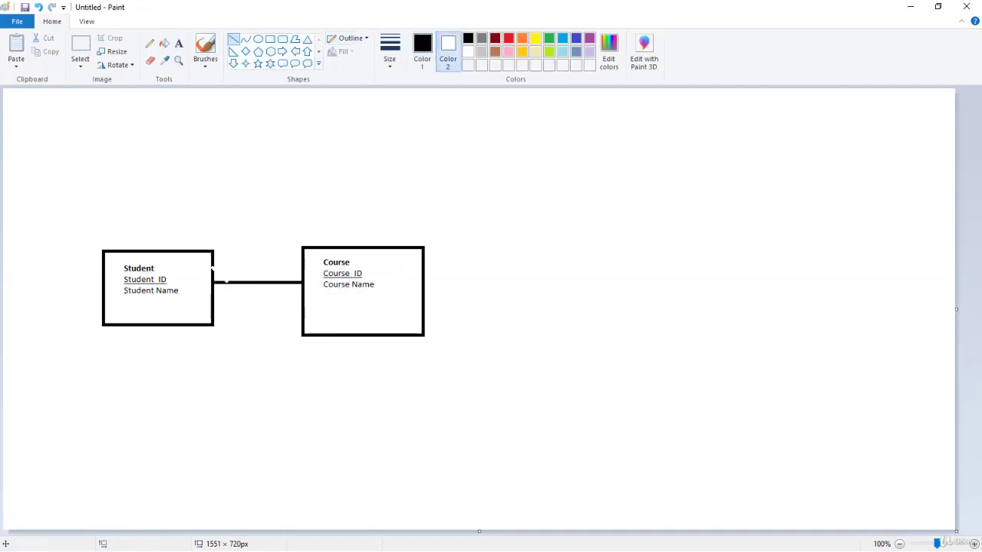
pyautogui.click(467, 38)
pyautogui.moveTo(214, 302); pyautogui.dragTo(227, 282)
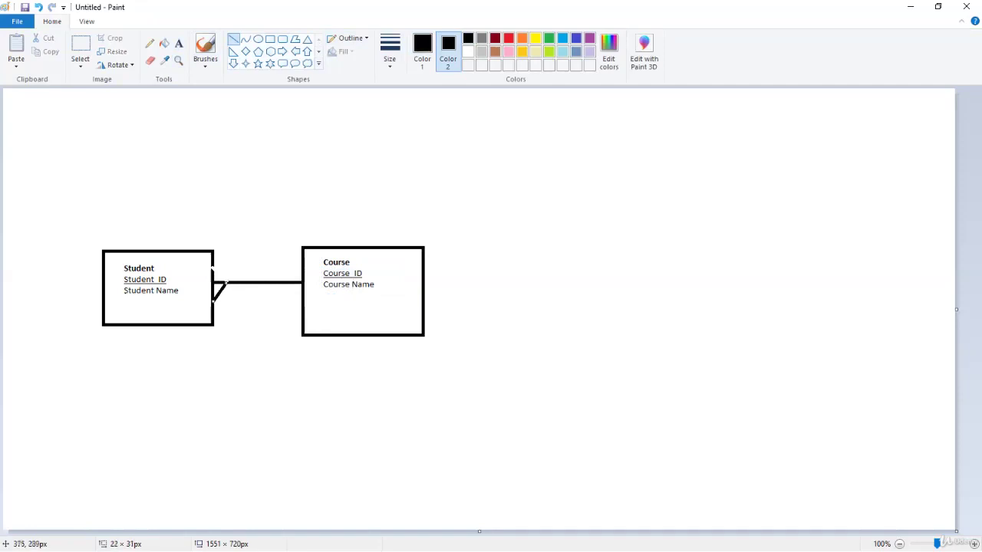
pyautogui.moveTo(227, 282)
pyautogui.mouseDown()
pyautogui.moveTo(236, 279)
pyautogui.moveTo(213, 267)
pyautogui.moveTo(226, 282)
pyautogui.moveTo(301, 299)
pyautogui.mouseUp()
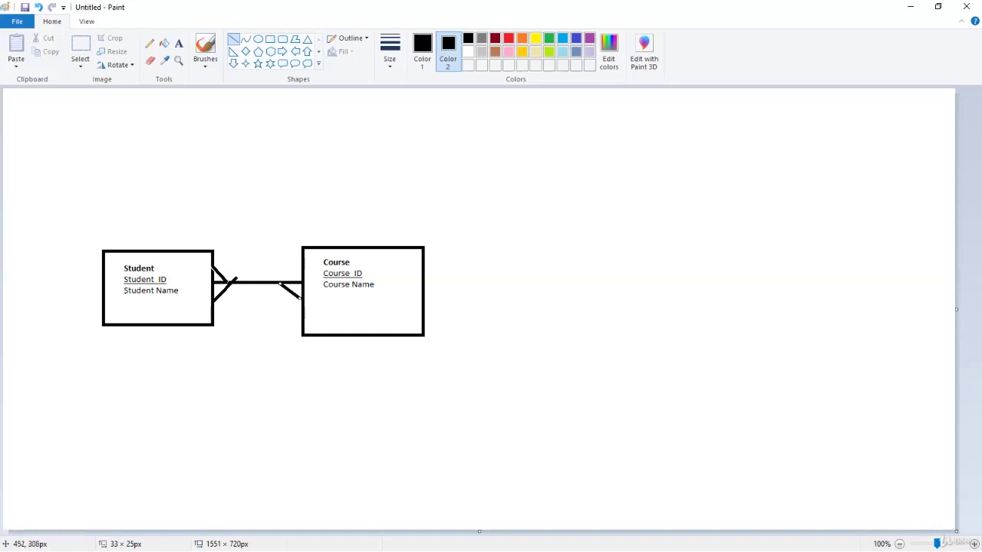
pyautogui.moveTo(279, 283); pyautogui.dragTo(301, 269)
# - Commit the last prong and advance the lecture PDF to the next slide
pyautogui.press('Return')
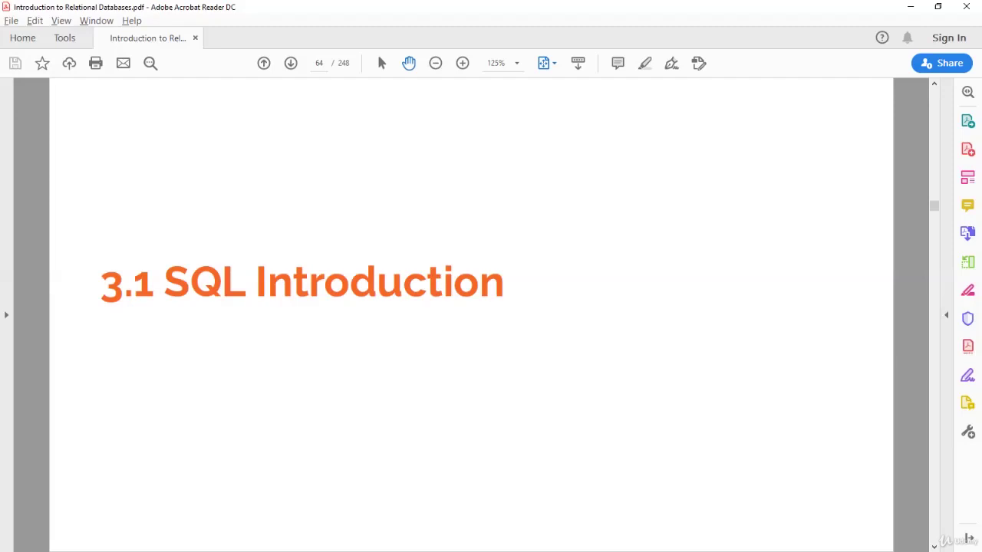
pyautogui.press('Right')
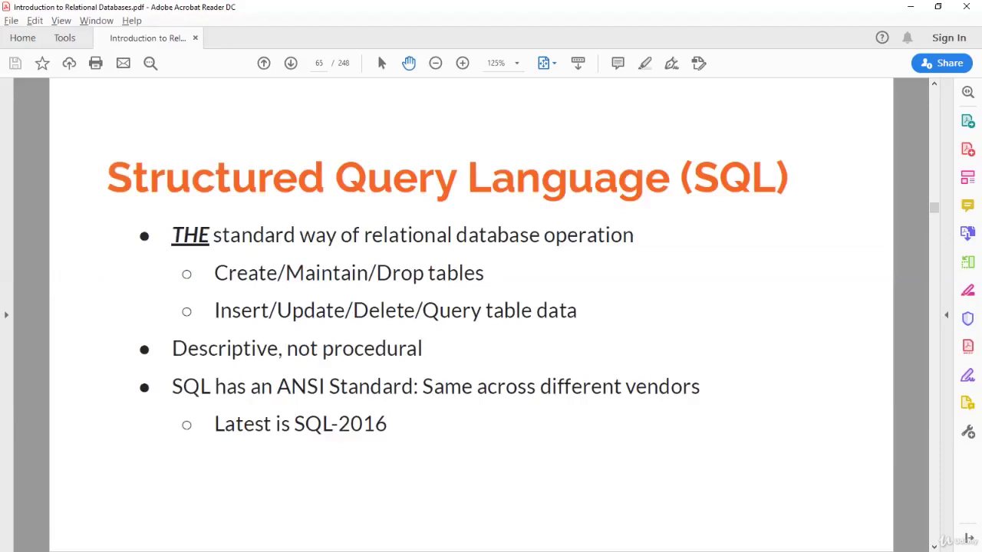
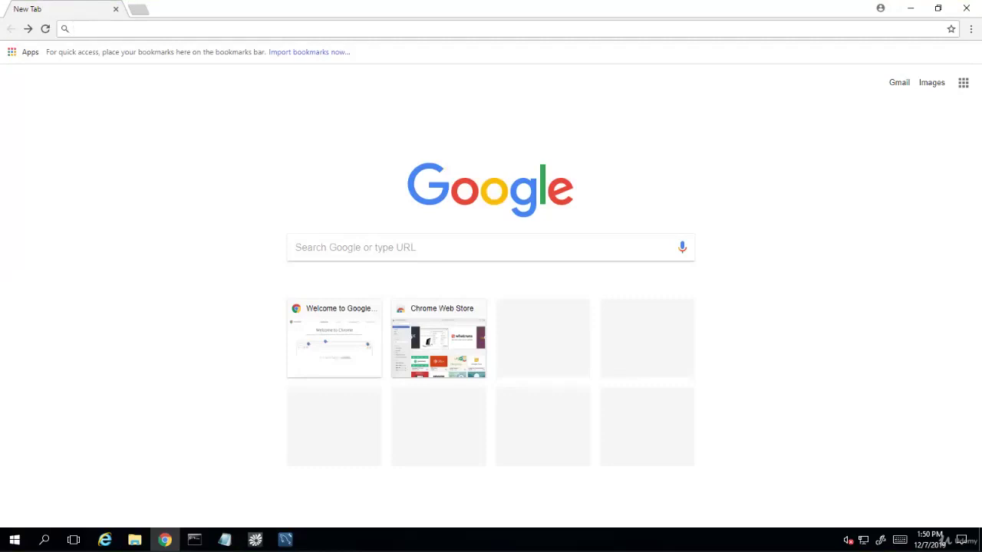
# - Search Google for 'postgresql download windows' using the autocomplete suggestion
pyautogui.click(296, 247)
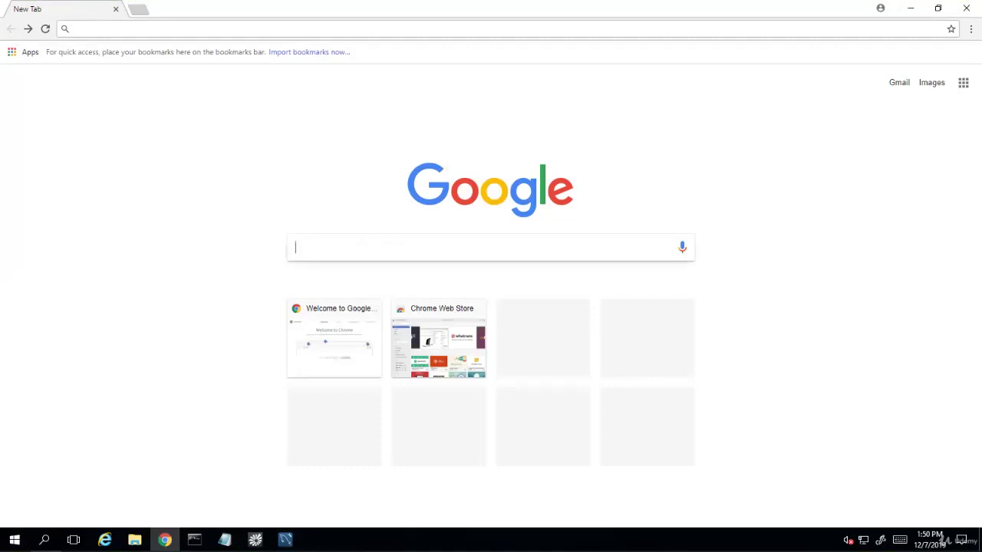
pyautogui.write('Postge')
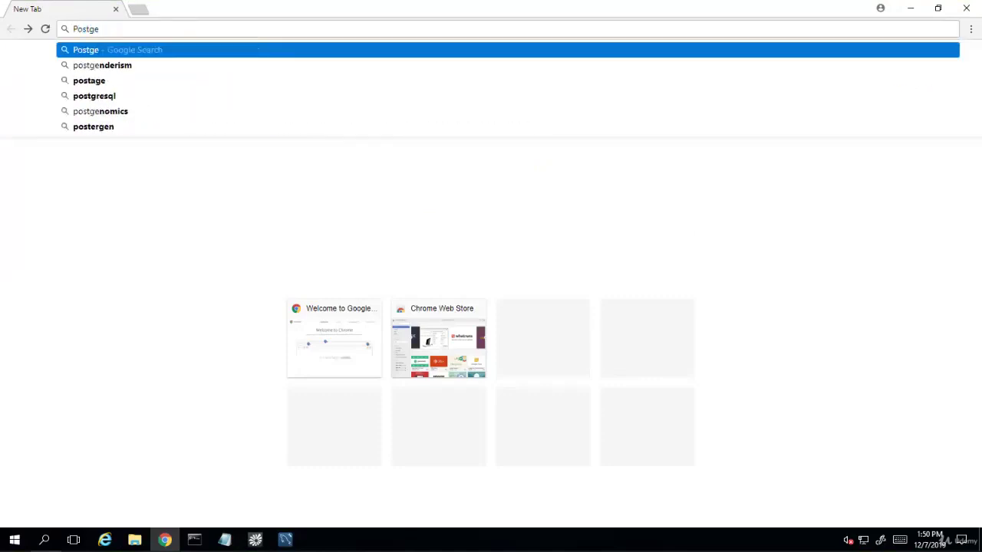
pyautogui.press('BackSpace')
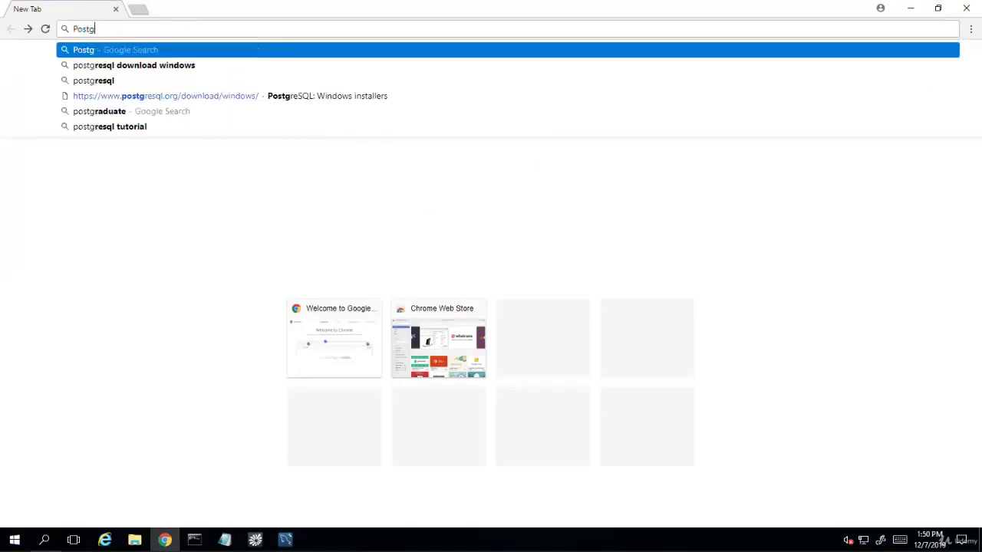
pyautogui.press('Down')
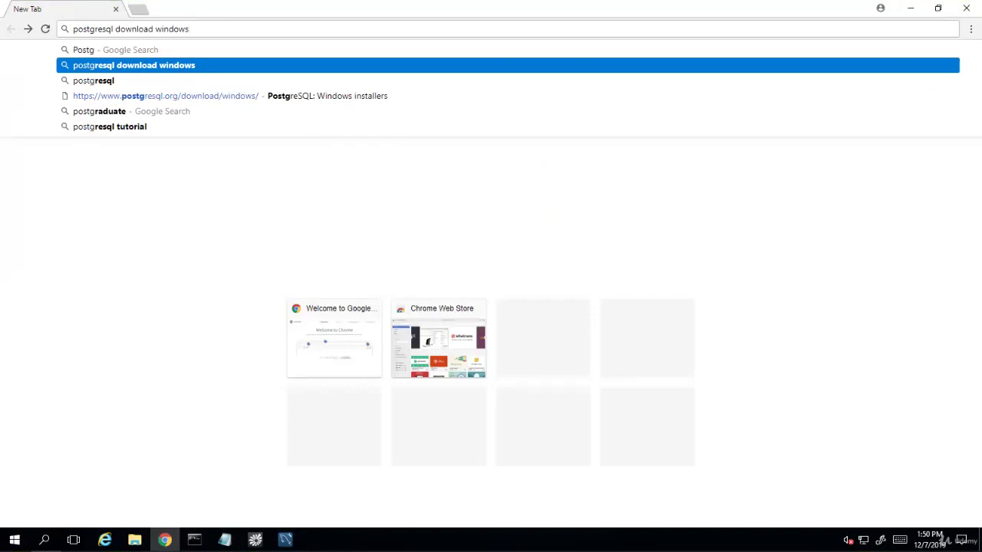
pyautogui.press('Return')
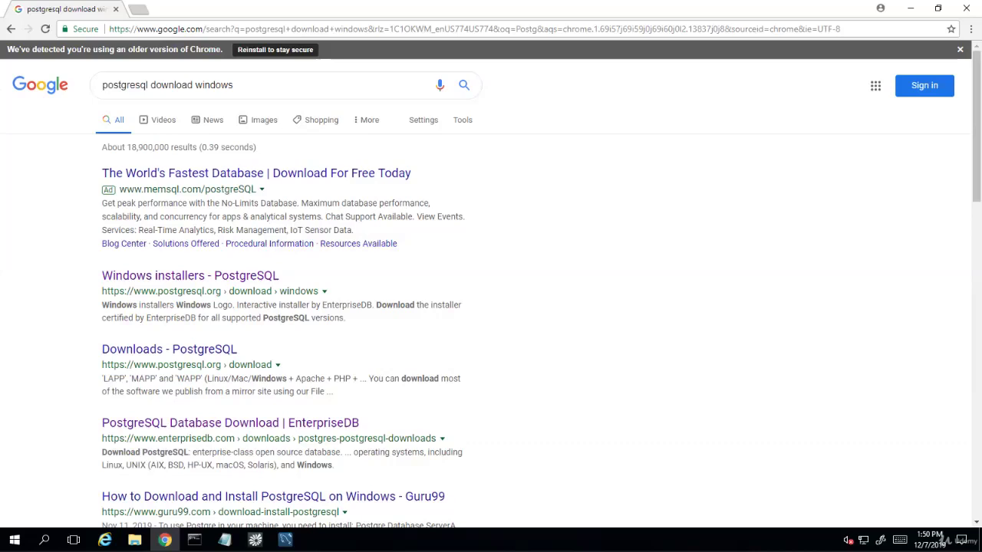
pyautogui.moveTo(182, 253)
pyautogui.mouseDown()
pyautogui.moveTo(96, 311)
pyautogui.moveTo(238, 292)
pyautogui.moveTo(287, 266)
pyautogui.moveTo(206, 256)
pyautogui.mouseUp()
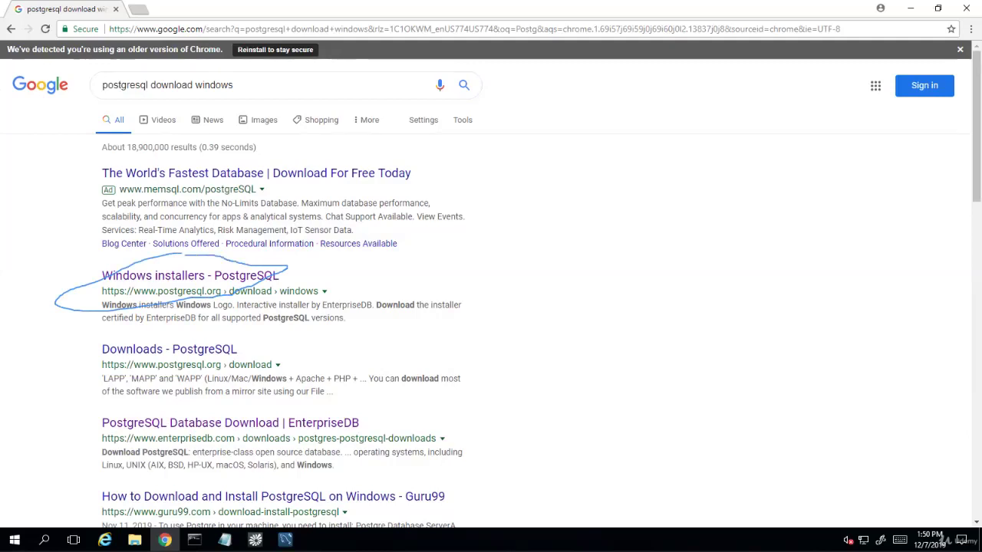
# - Open the 'Windows installers - PostgreSQL' result and follow its 'Download the installer' link
pyautogui.click(190, 276)
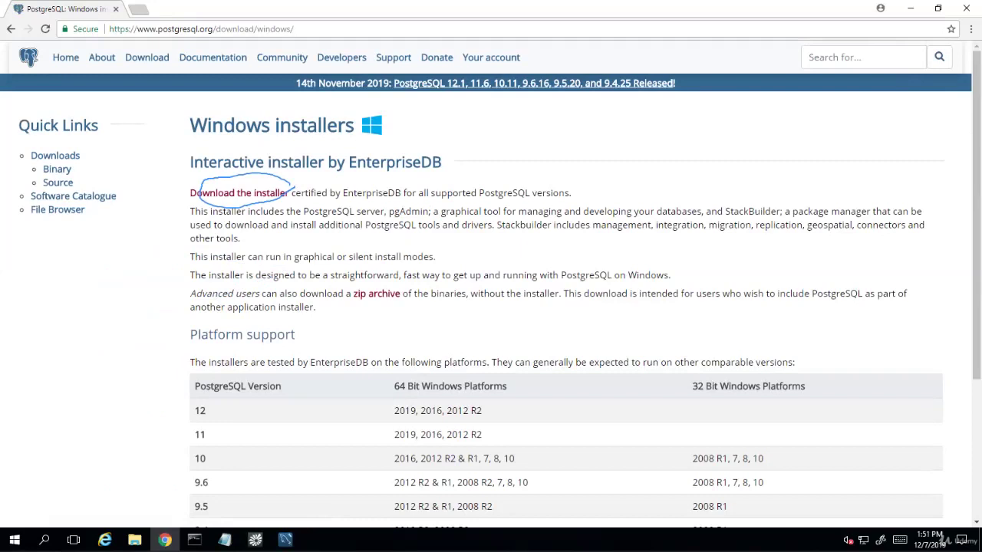
pyautogui.click(284, 193)
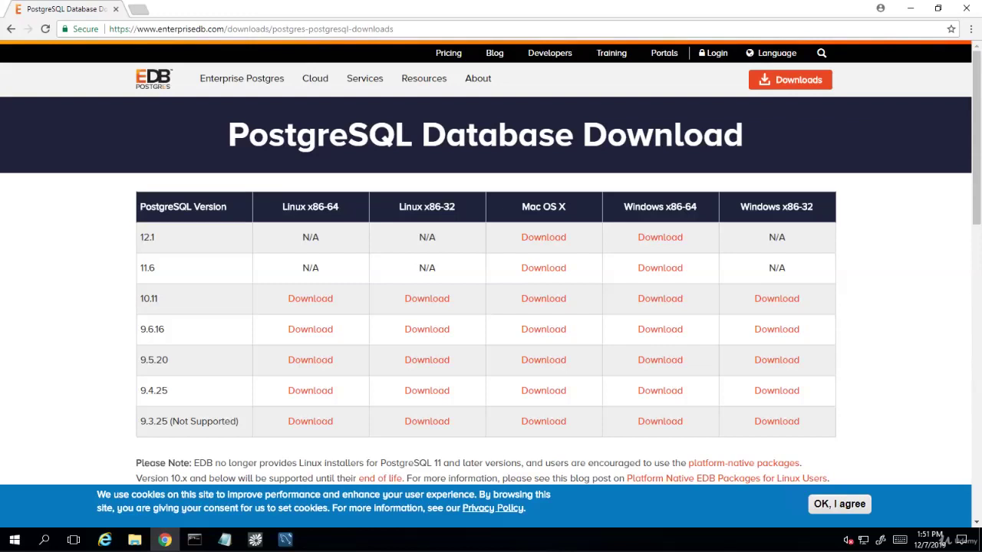
# - Download the PostgreSQL 12.1 installer for Windows x86-64 (187 MB)
pyautogui.moveTo(685, 234)
pyautogui.mouseDown()
pyautogui.moveTo(636, 229)
pyautogui.moveTo(667, 250)
pyautogui.moveTo(684, 237)
pyautogui.mouseUp()
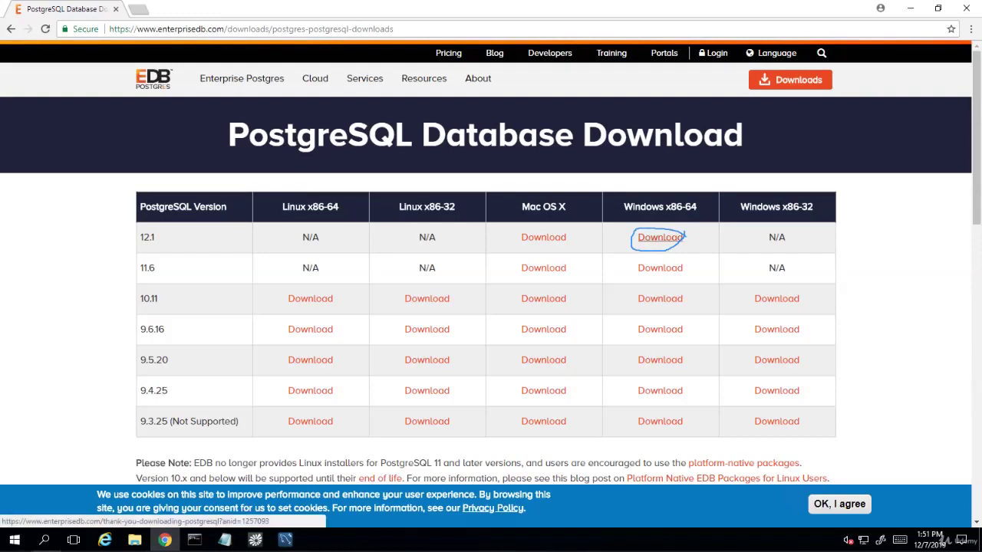
pyautogui.click(659, 237)
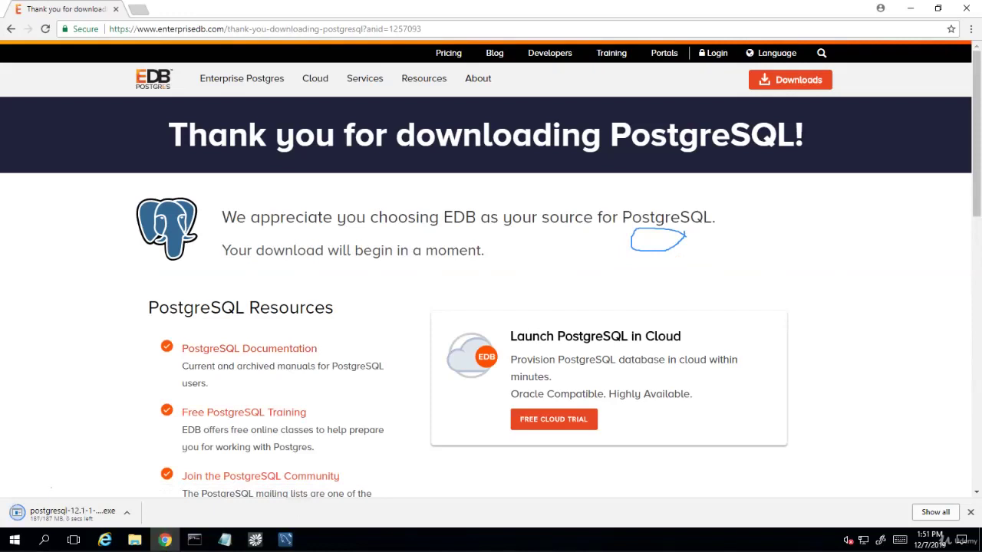
pyautogui.moveTo(50, 486)
pyautogui.mouseDown()
pyautogui.moveTo(77, 546)
pyautogui.moveTo(81, 493)
pyautogui.moveTo(62, 494)
pyautogui.mouseUp()
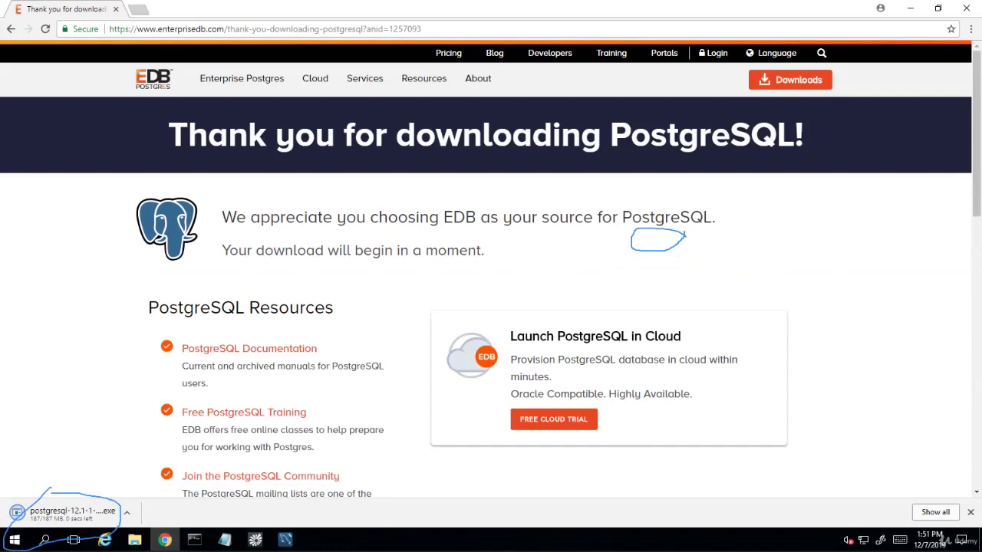
pyautogui.hotkey('ctrl', 'z')
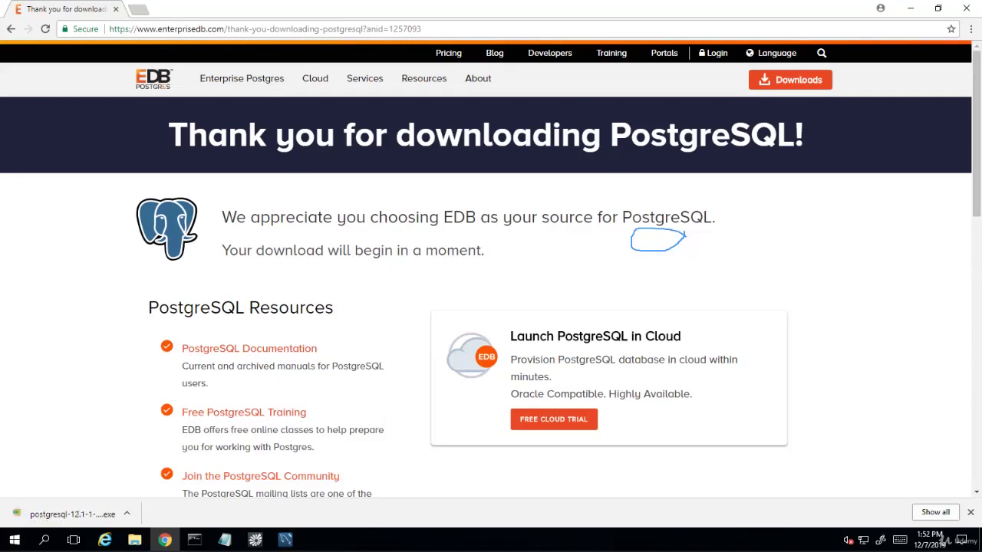
# - Run postgresql-12.1-1-windows-x64.exe from the Downloads folder to start the setup wizard
pyautogui.click(126, 512)
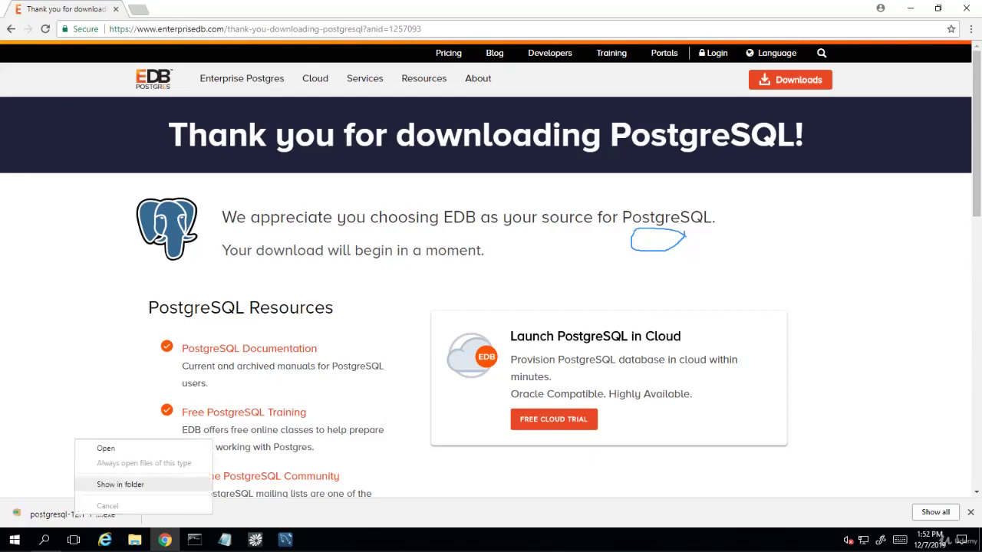
pyautogui.click(120, 484)
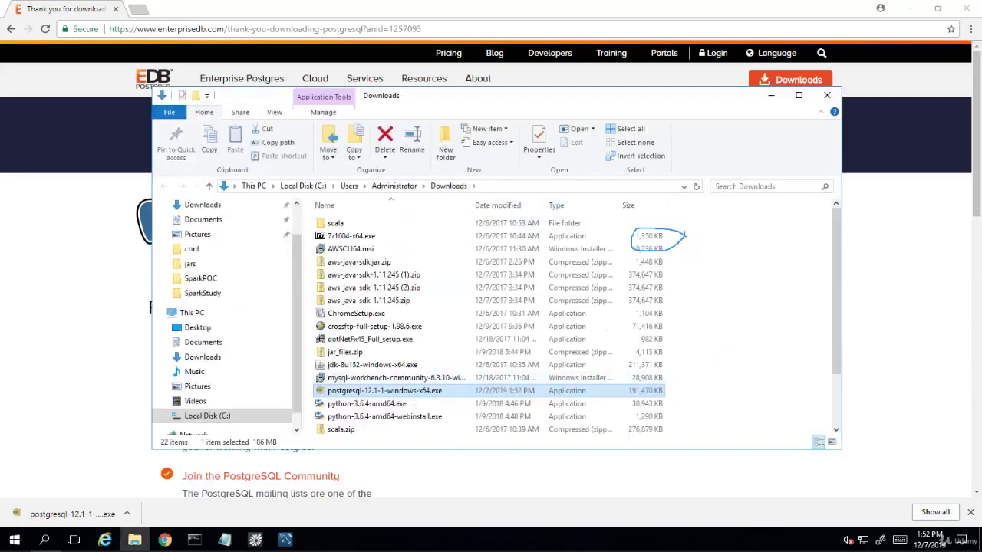
pyautogui.press('Return')
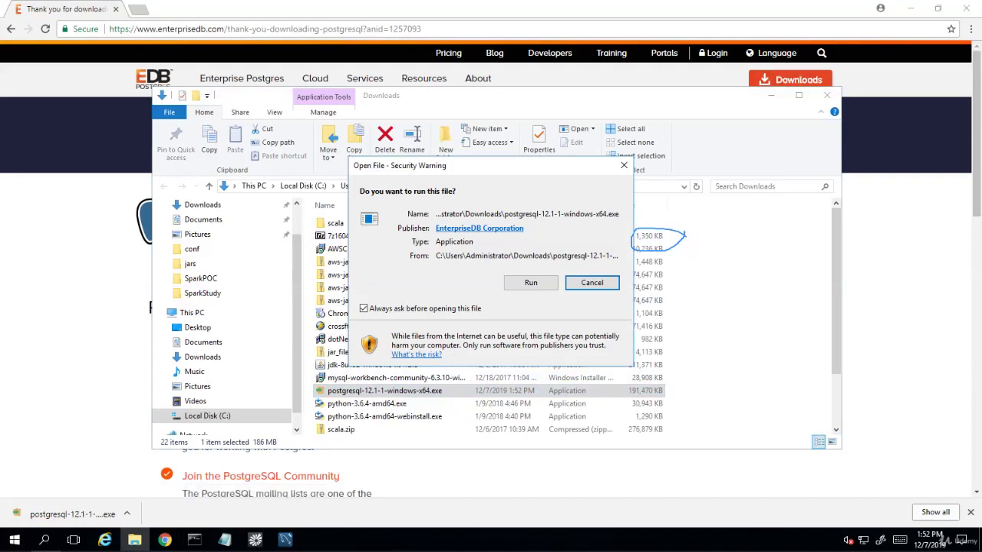
pyautogui.press('Left')
pyautogui.press('Return')
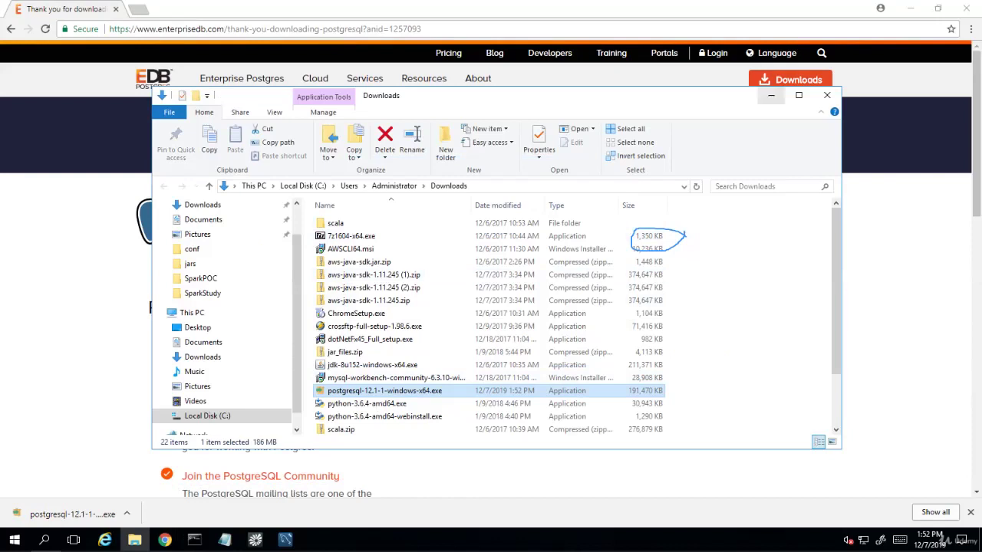
pyautogui.click(771, 96)
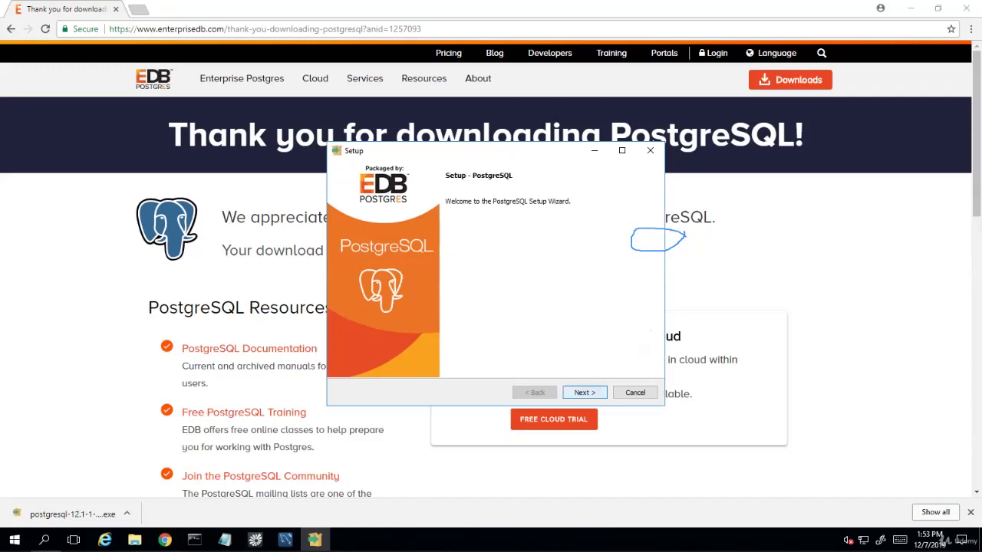
# - Keep install folder C:\Program Files\PostgreSQL\12 with all four components selected
pyautogui.press('Return')
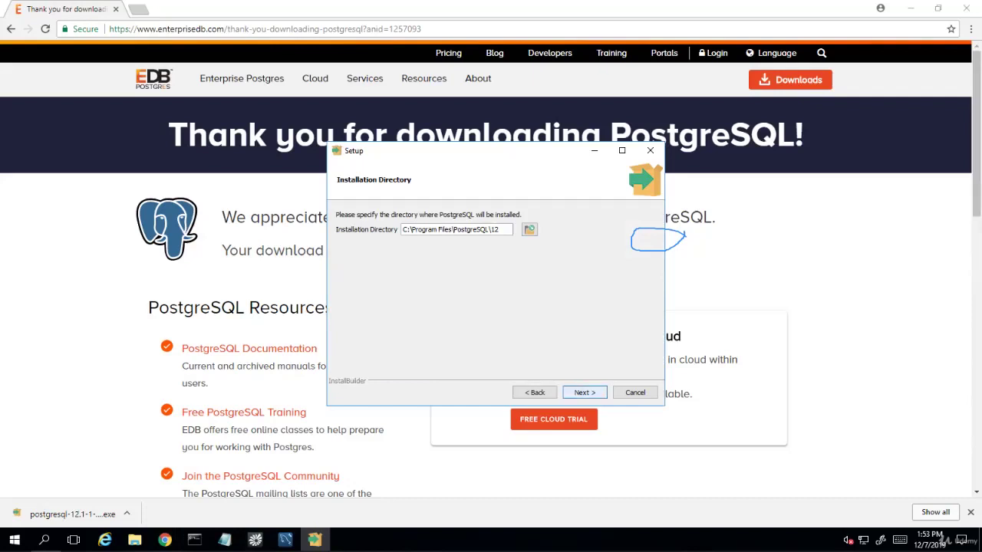
pyautogui.press('Return')
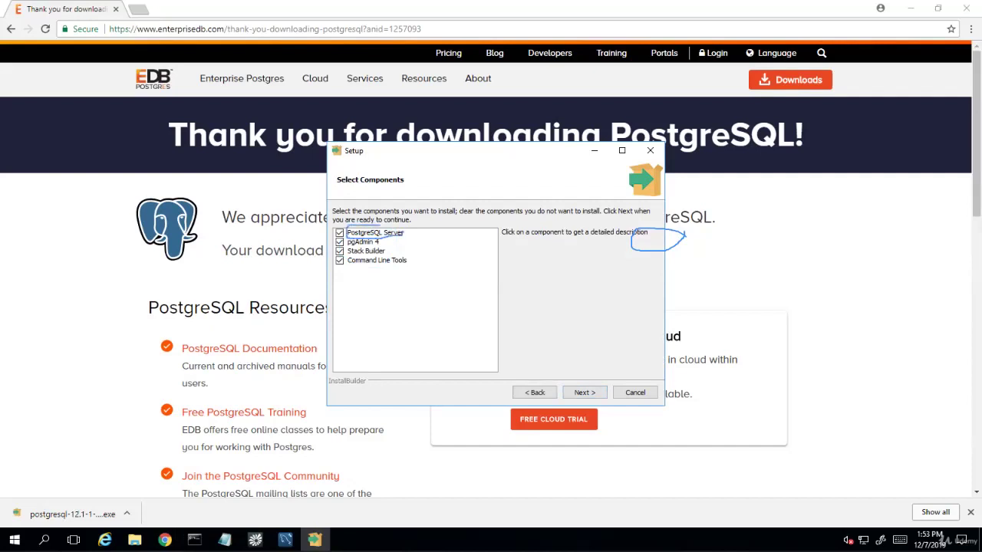
pyautogui.moveTo(388, 229)
pyautogui.mouseDown()
pyautogui.moveTo(403, 225)
pyautogui.moveTo(350, 224)
pyautogui.mouseUp()
pyautogui.moveTo(374, 247); pyautogui.dragTo(383, 241)
pyautogui.hotkey('ctrl', 'z')
pyautogui.hotkey('ctrl', 'z')
pyautogui.press('Return')
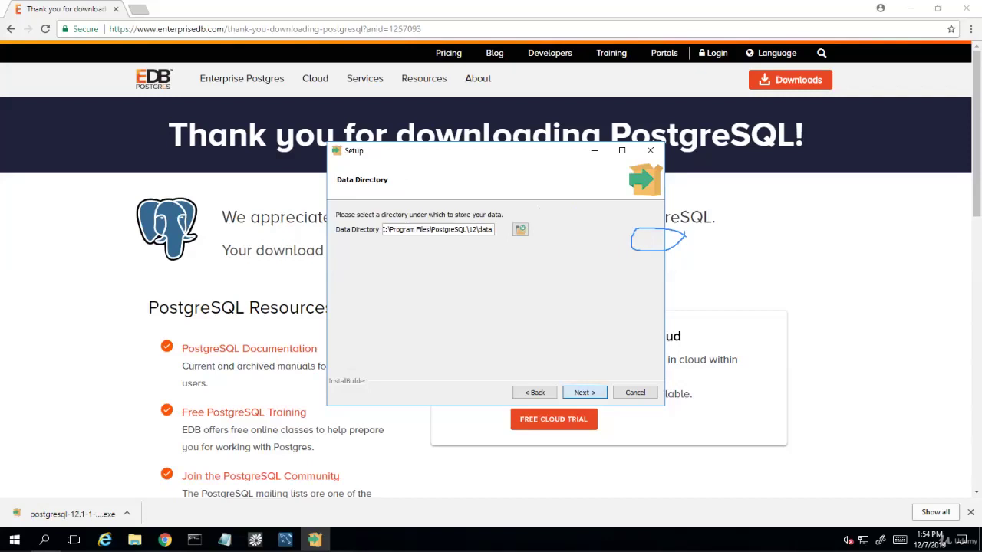
# - Keep the default data directory and set the superuser password
pyautogui.press('Return')
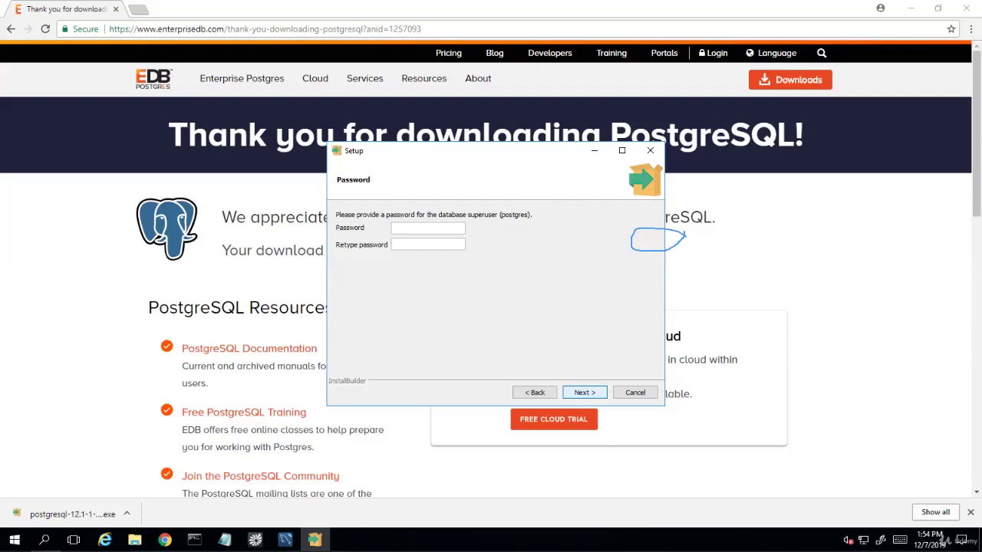
pyautogui.write('***************')
pyautogui.press('BackSpace')
pyautogui.press('BackSpace')
pyautogui.press('BackSpace')
pyautogui.press('BackSpace')
pyautogui.press('BackSpace')
pyautogui.press('BackSpace')
pyautogui.press('BackSpace')
pyautogui.write('********')
pyautogui.press('Return')
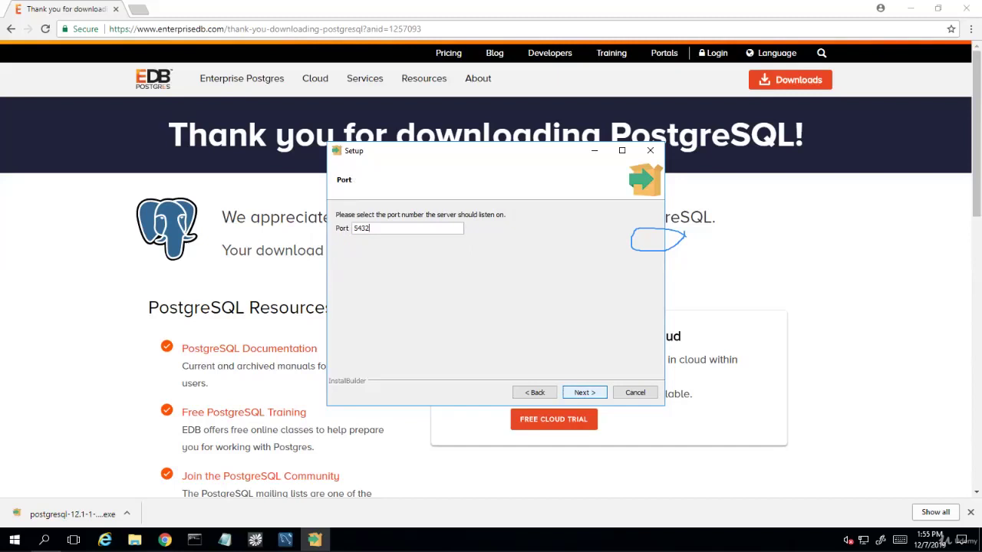
# - Accept port 5432 and the default locale, then pass the pre-installation summary
pyautogui.press('Return')
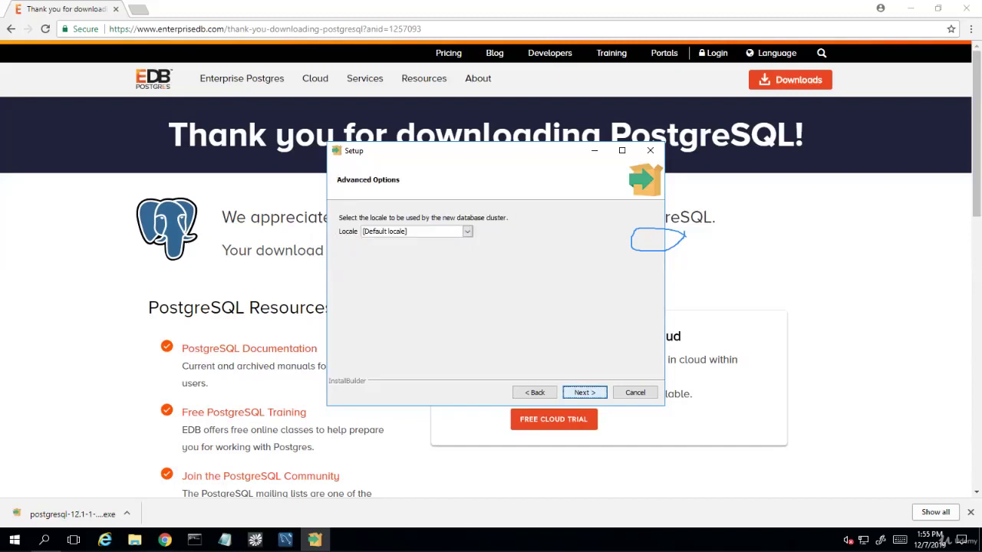
pyautogui.press('Return')
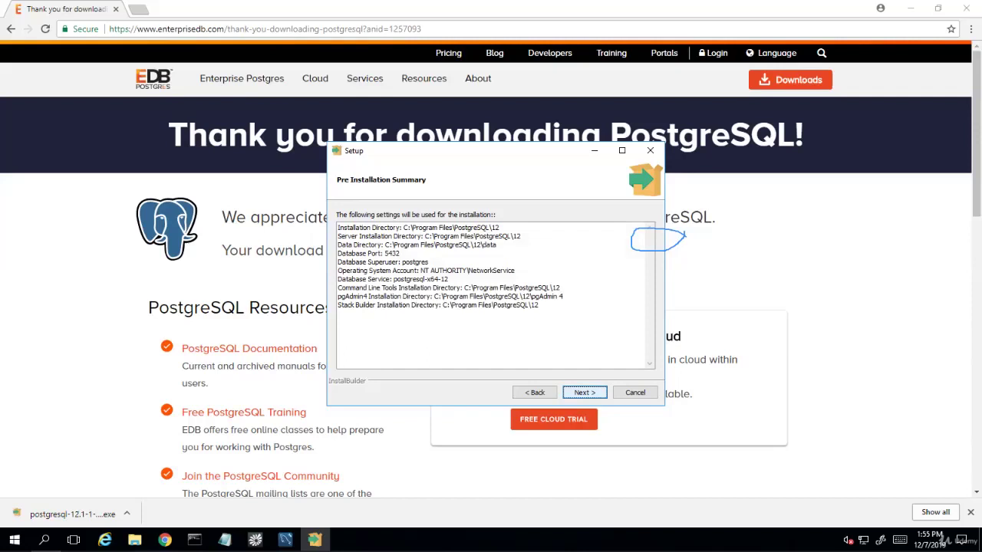
pyautogui.press('Return')
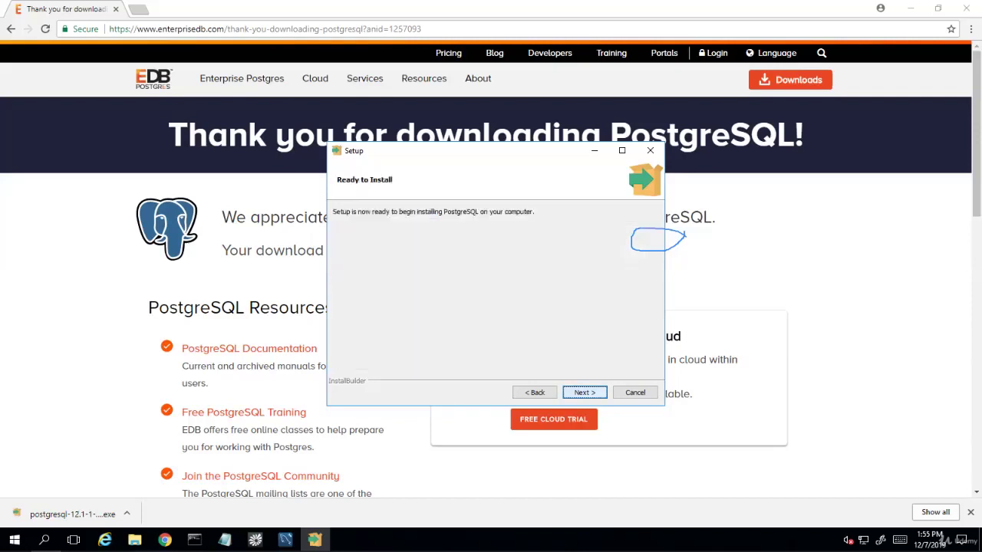
# - Install PostgreSQL 12 and finish setup with 'Launch Stack Builder at exit' unchecked
pyautogui.press('Return')
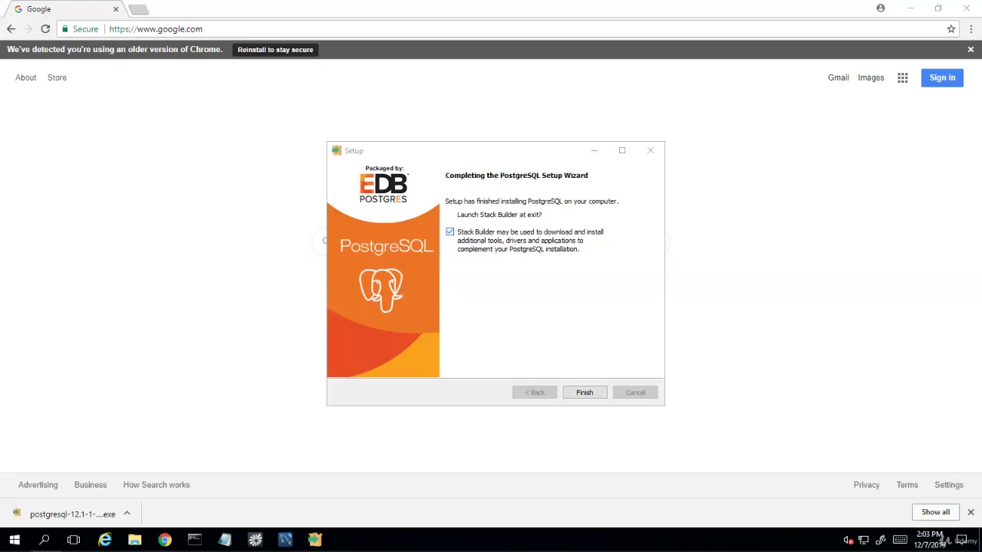
pyautogui.click(449, 232)
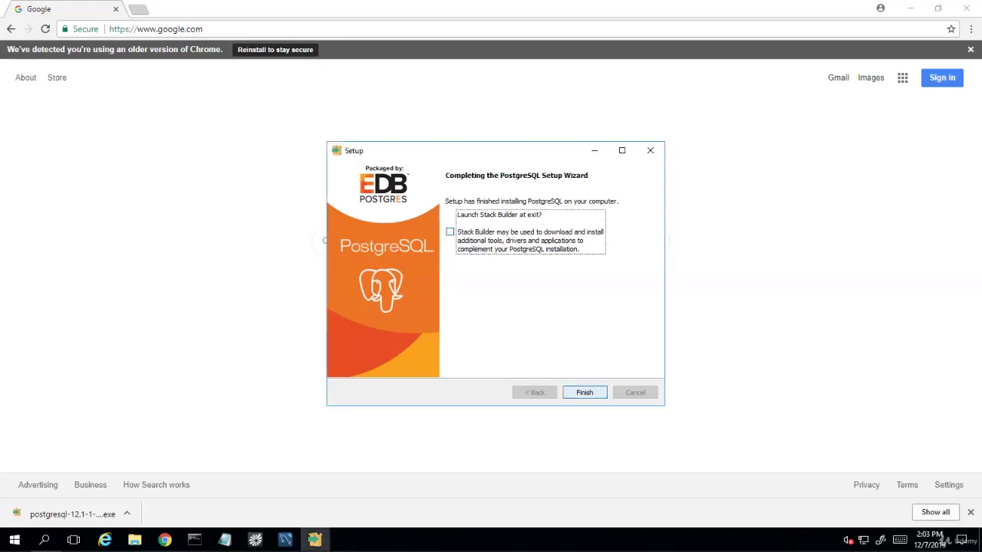
pyautogui.click(584, 392)
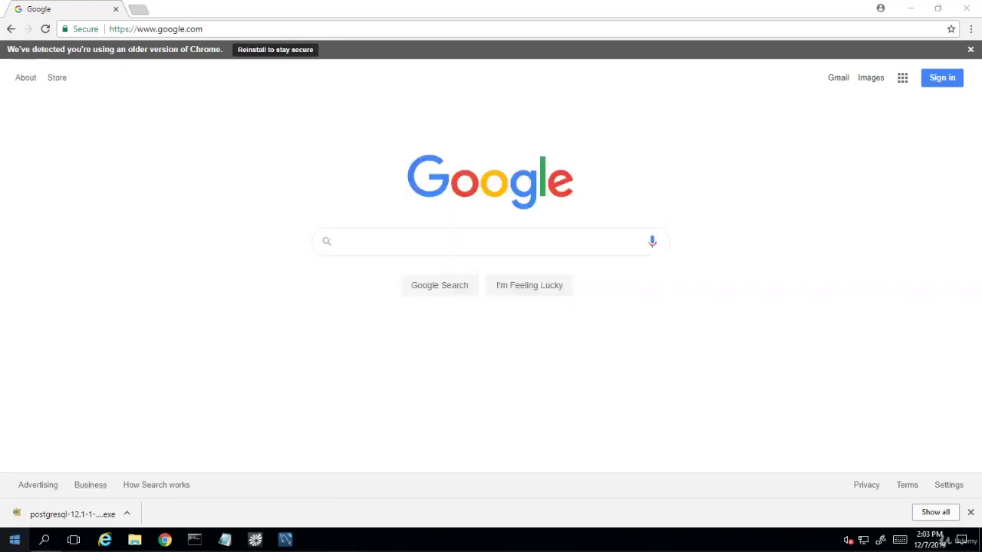
# - Launch pgAdmin 4 from the PostgreSQL 12 folder in the Start menu
pyautogui.click(14, 539)
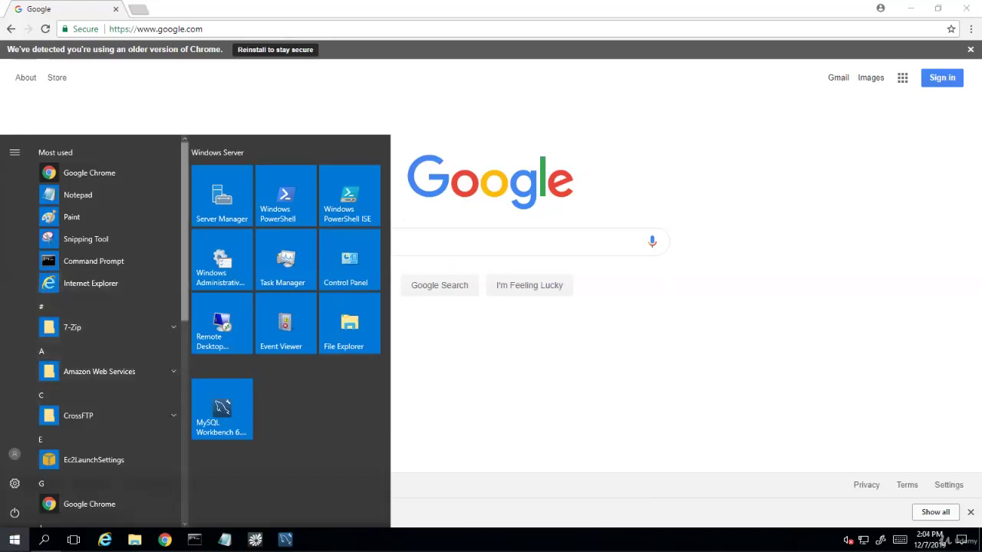
pyautogui.scroll(-5, 107, 330)
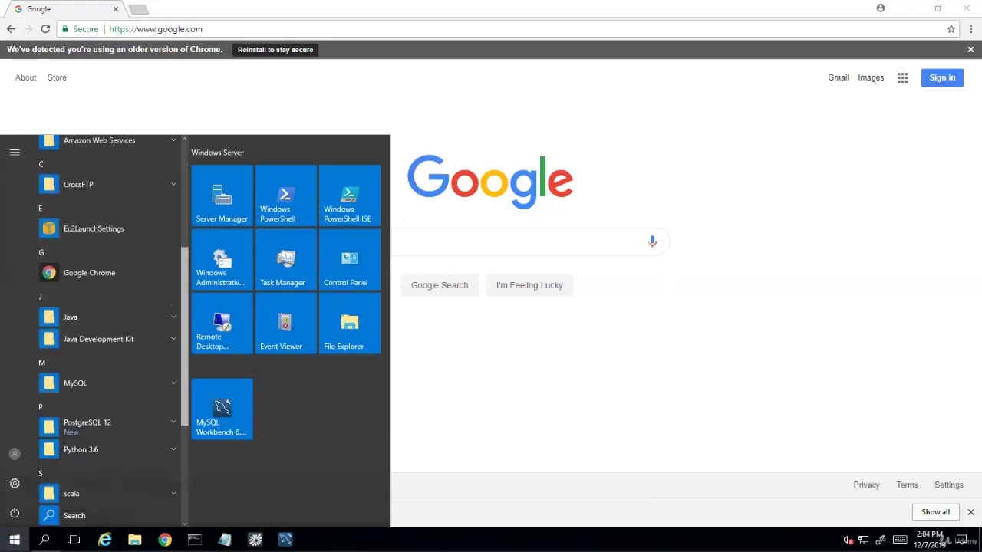
pyautogui.scroll(-1, 108, 356)
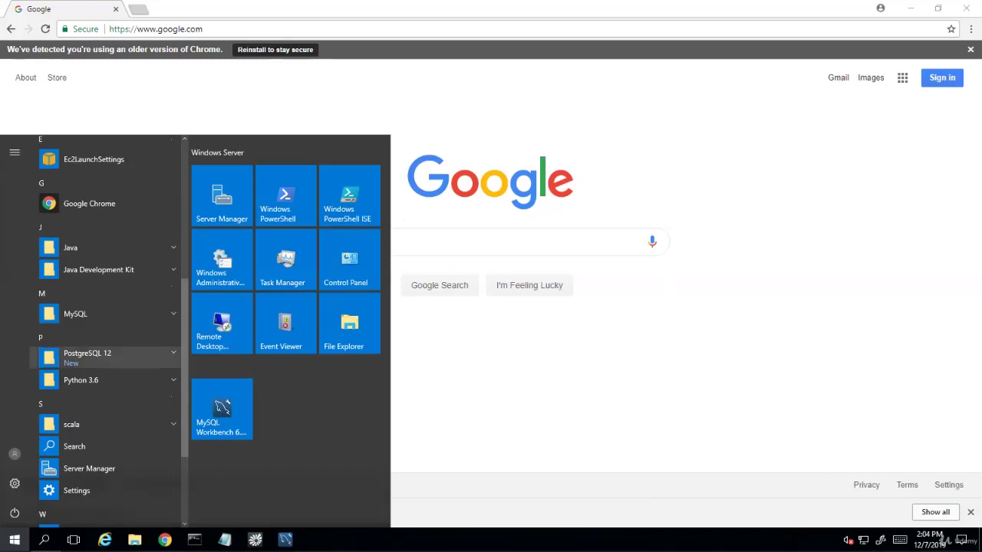
pyautogui.click(107, 356)
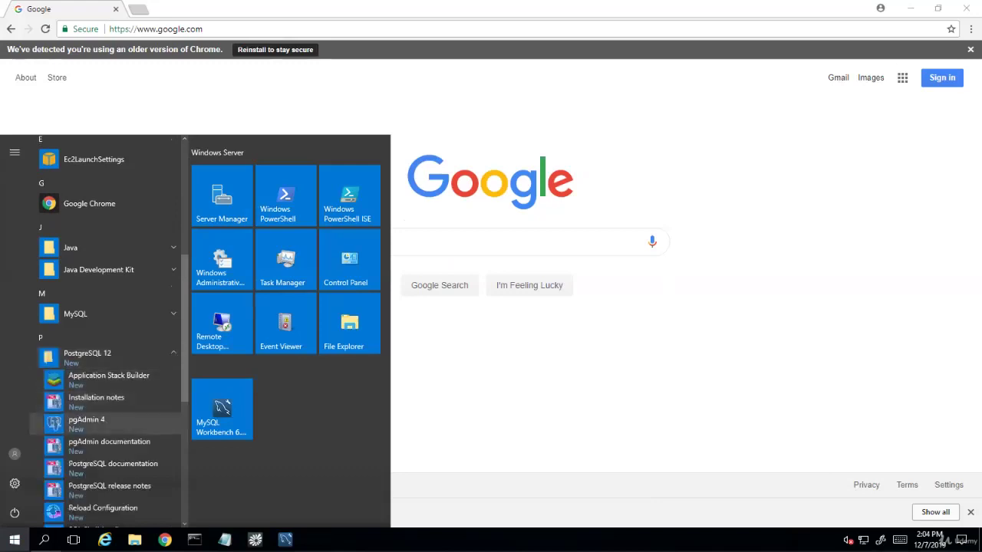
pyautogui.click(86, 424)
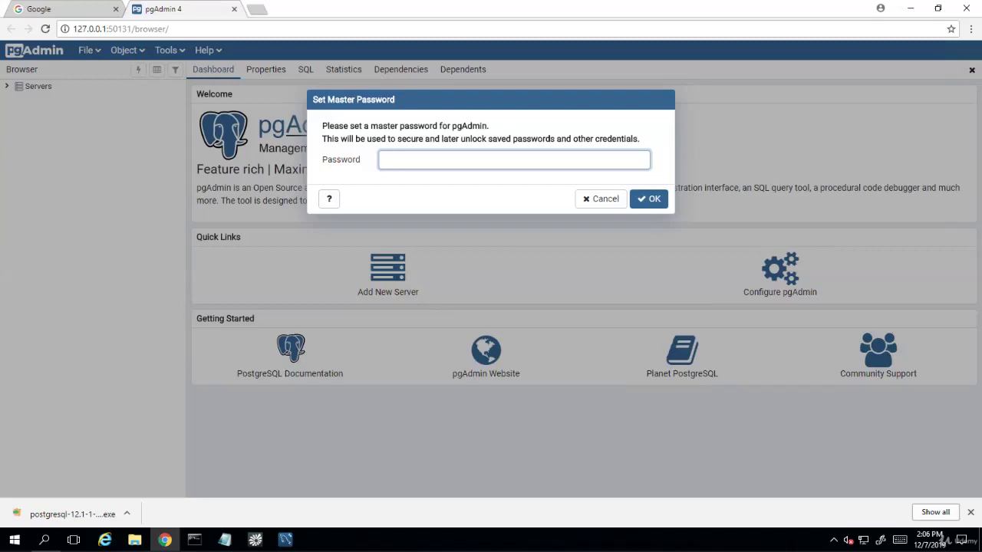
# - Set the pgAdmin master password and decline Chrome's offer to save it
pyautogui.write('******')
pyautogui.press('BackSpace')
pyautogui.press('BackSpace')
pyautogui.press('BackSpace')
pyautogui.press('BackSpace')
pyautogui.press('BackSpace')
pyautogui.press('BackSpace')
pyautogui.write('********')
pyautogui.press('Return')
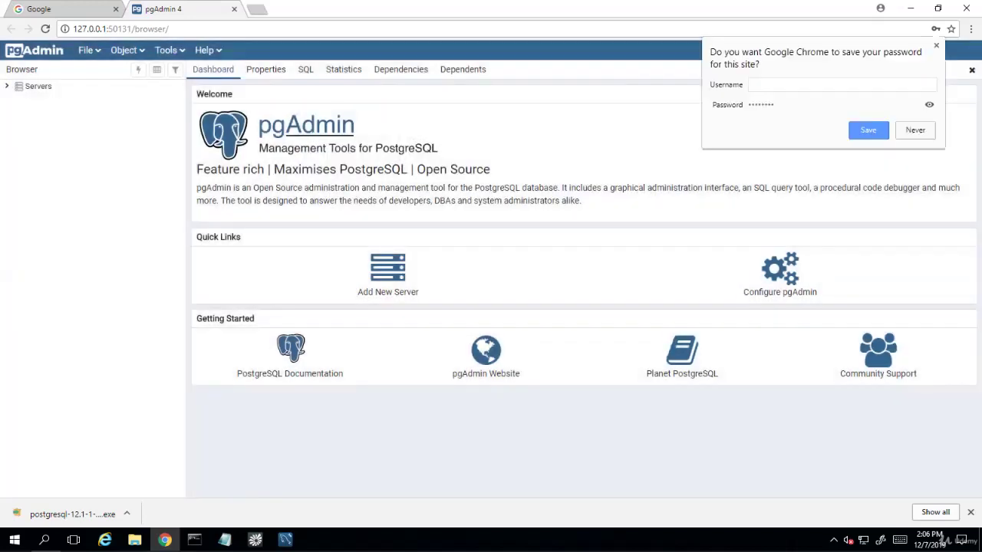
pyautogui.press('Escape')
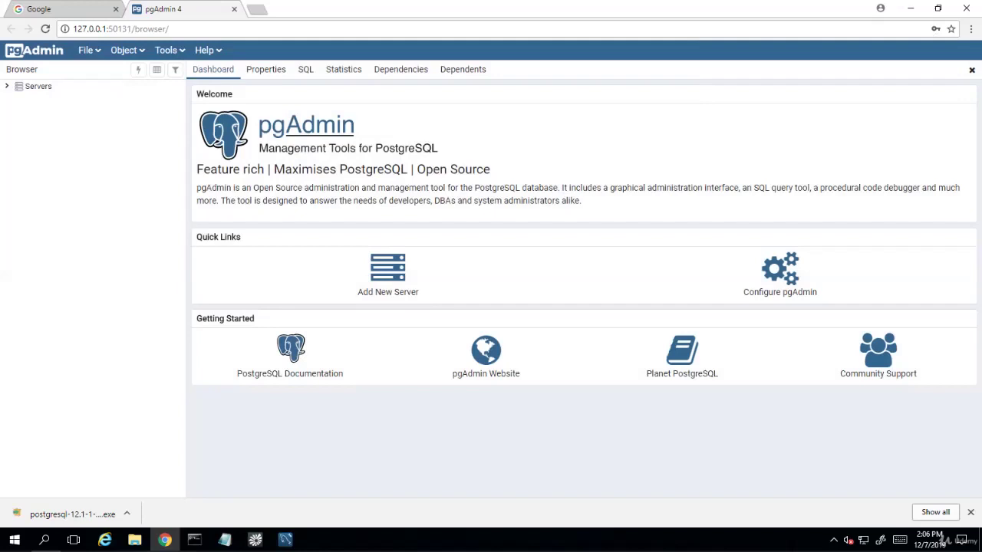
# - Connect to the PostgreSQL 12 server with the postgres user's password, ticking Save Password
pyautogui.click(7, 86)
pyautogui.click(64, 99)
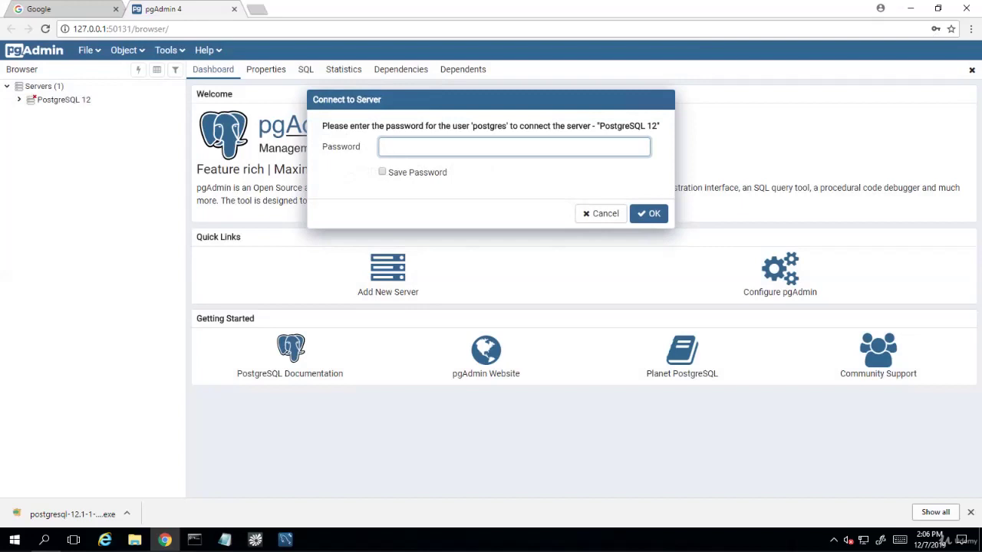
pyautogui.click(382, 172)
pyautogui.click(648, 213)
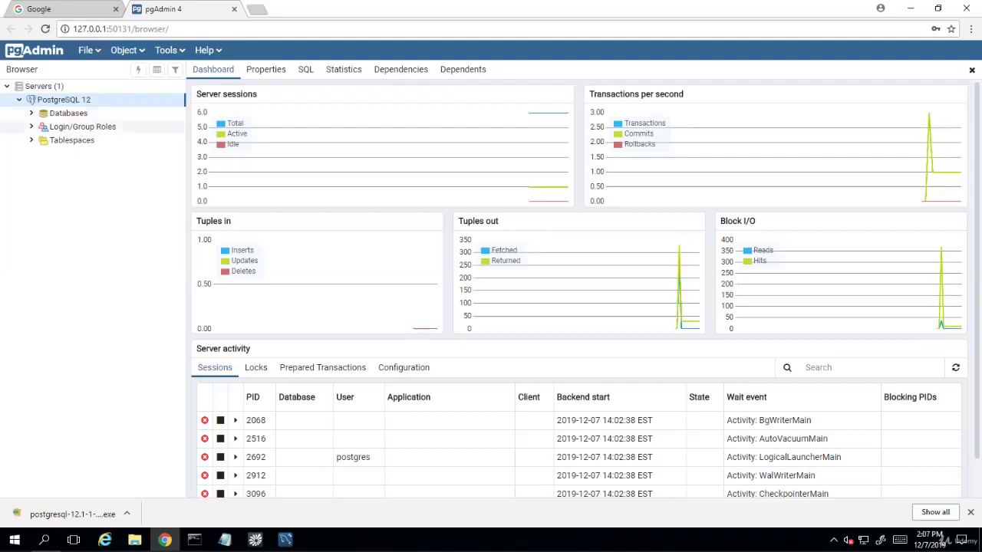
# - Peek at Login/Group Roles, then expand Databases to show postgres and its Create options
pyautogui.click(31, 126)
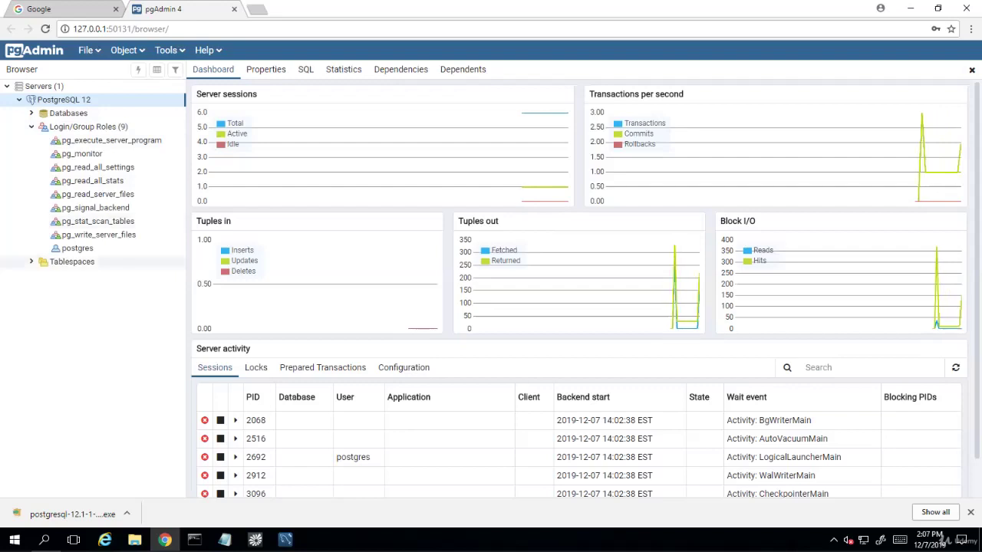
pyautogui.click(32, 127)
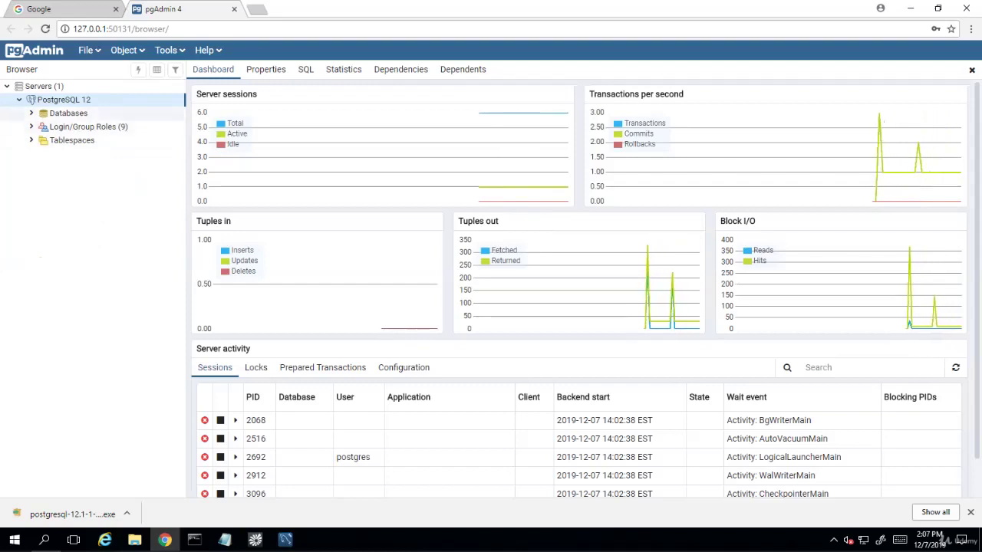
pyautogui.click(31, 112)
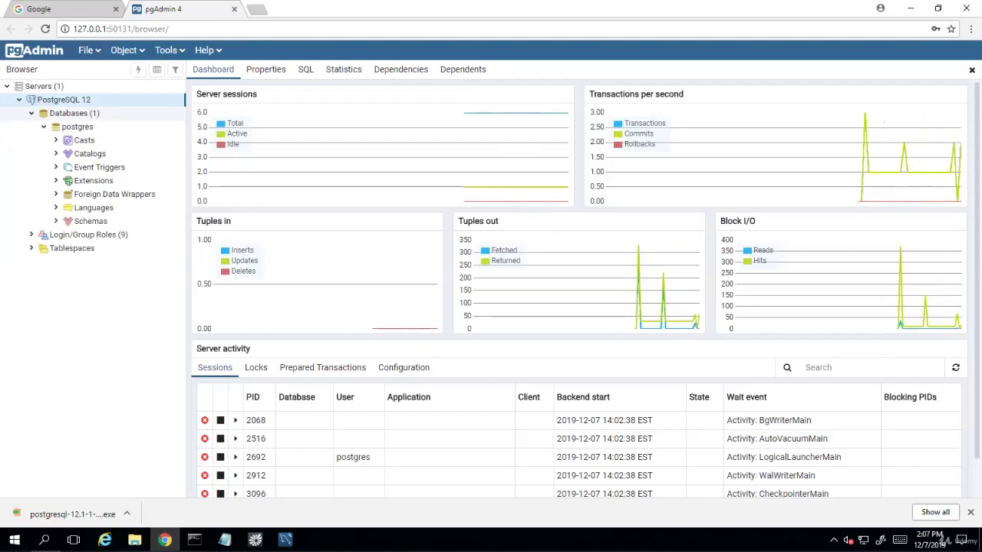
pyautogui.rightClick(69, 114)
pyautogui.moveTo(100, 127)
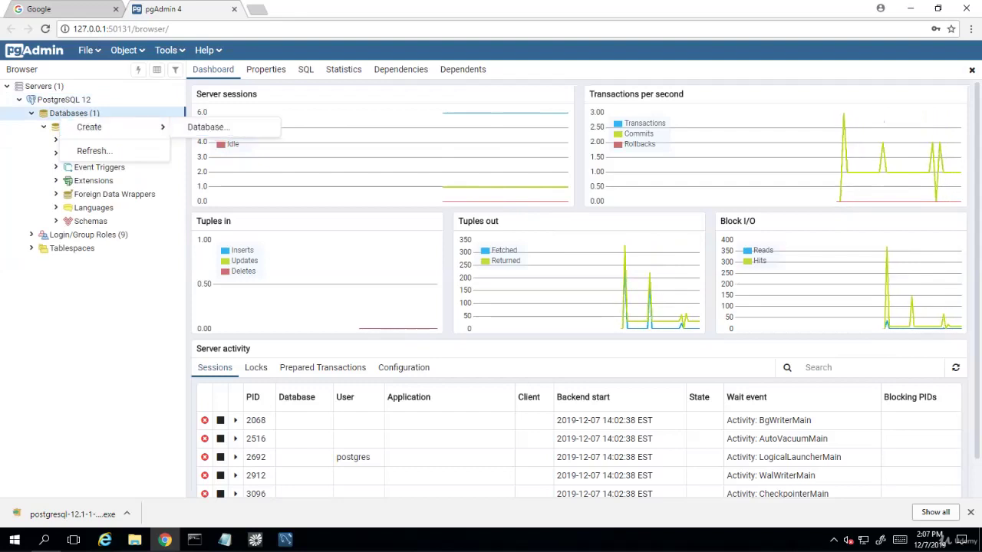
# - Create and save a new database named test_data from the Databases context menu
pyautogui.press('Escape')
pyautogui.rightClick(74, 114)
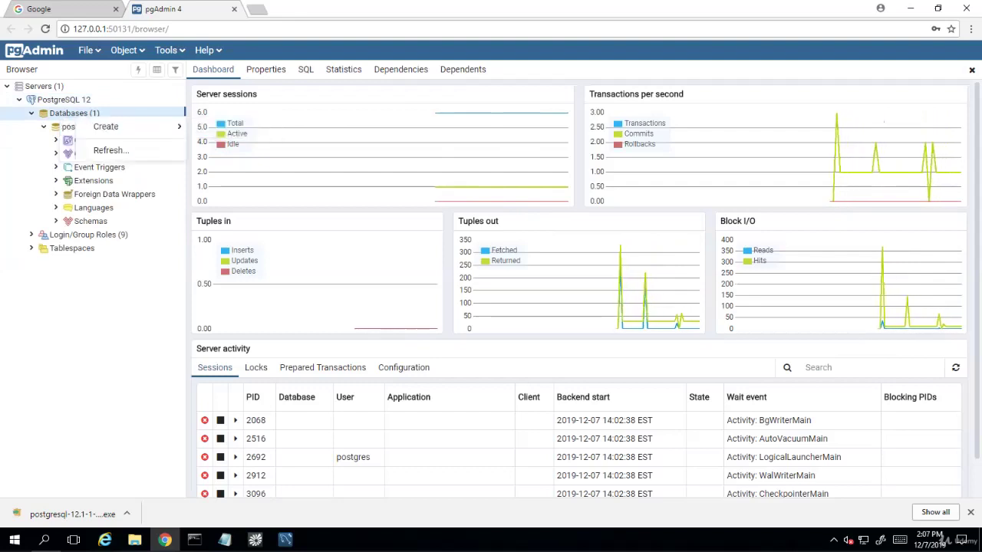
pyautogui.moveTo(106, 127)
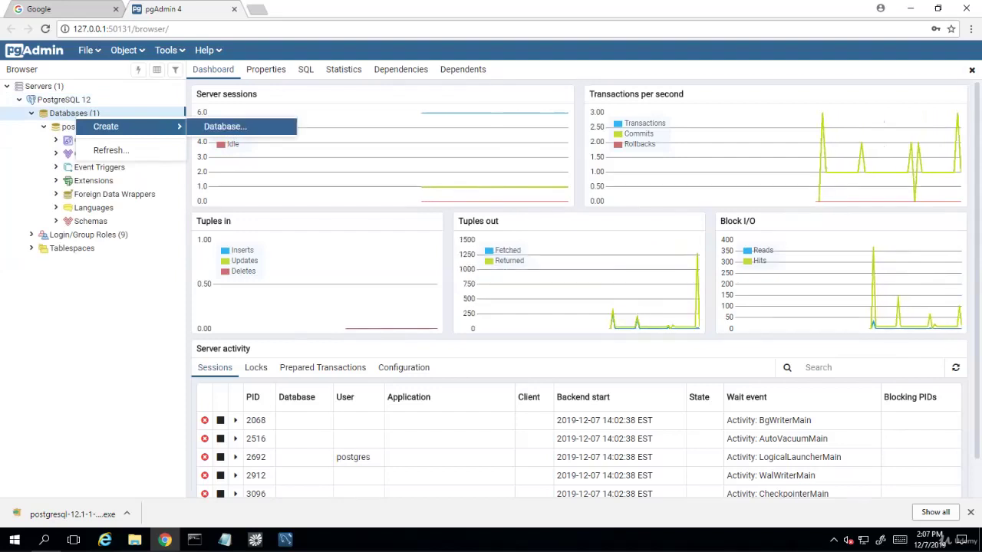
pyautogui.click(225, 127)
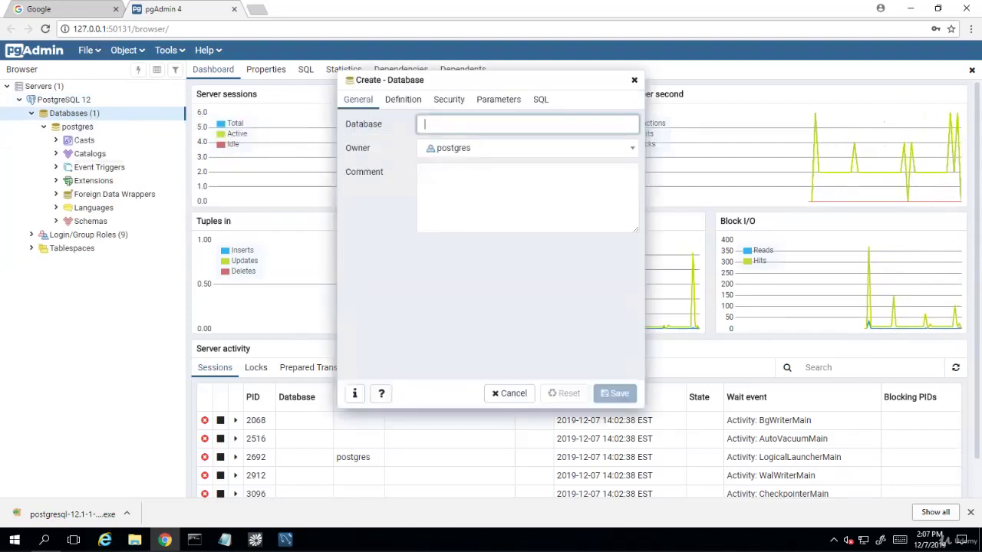
pyautogui.write('test')
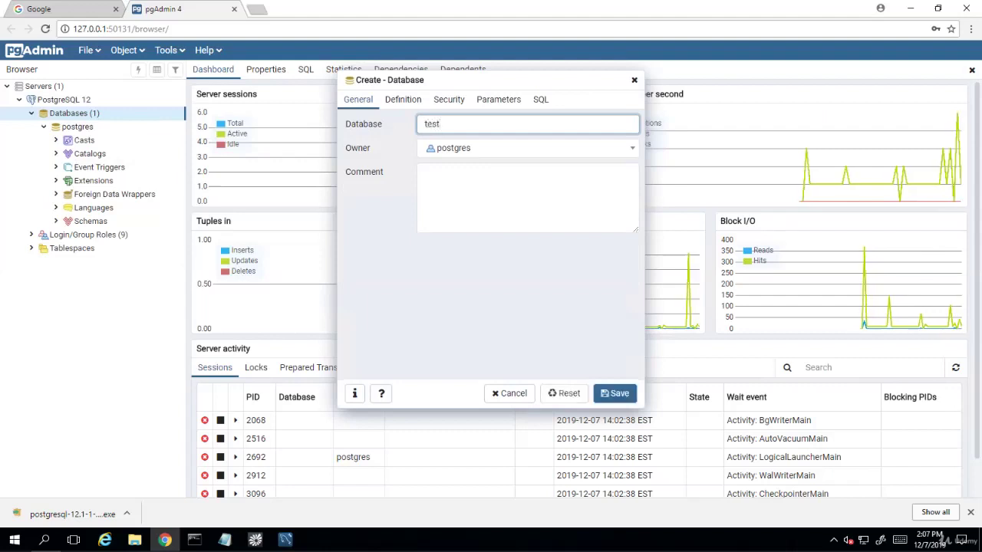
pyautogui.write('_data')
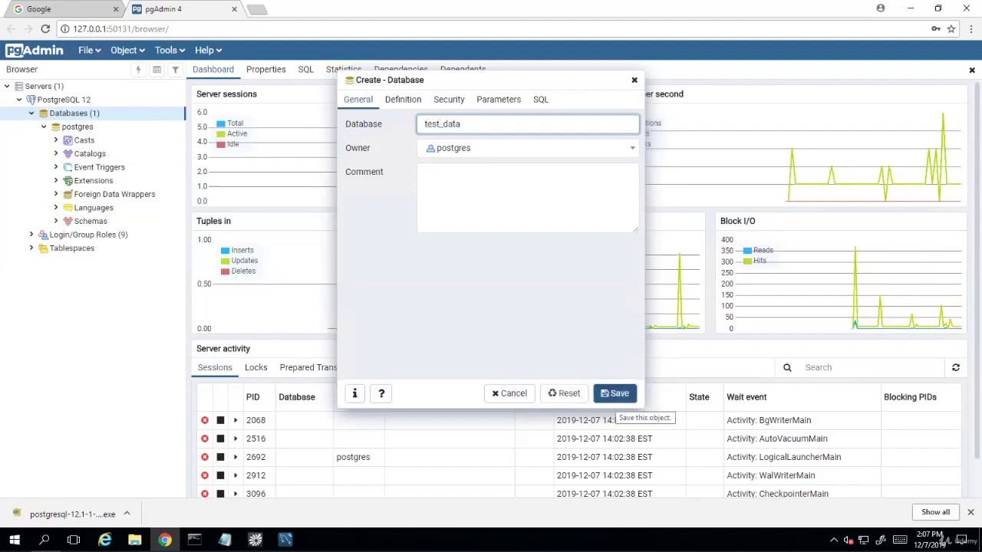
pyautogui.click(617, 393)
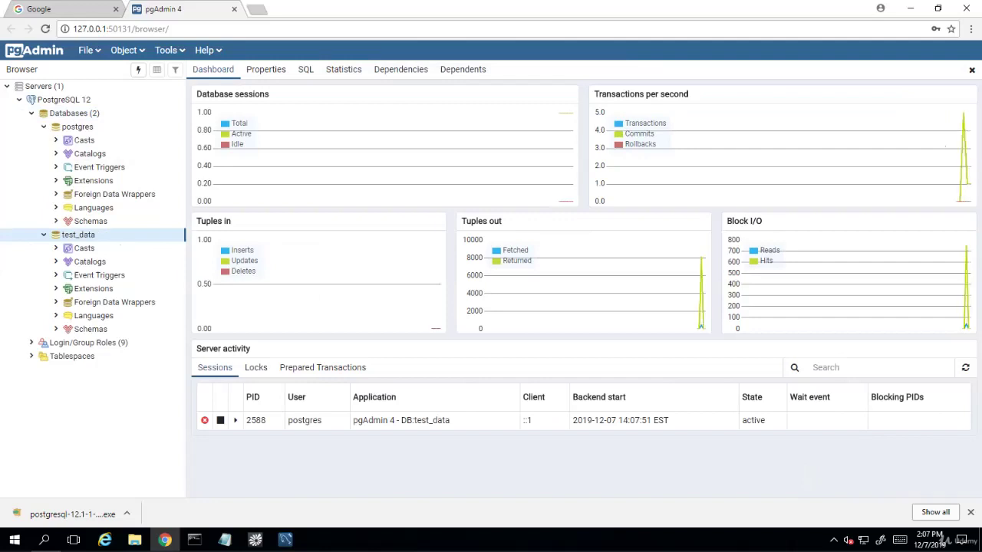
# - Open the Query Tool on the test_data database
pyautogui.rightClick(77, 236)
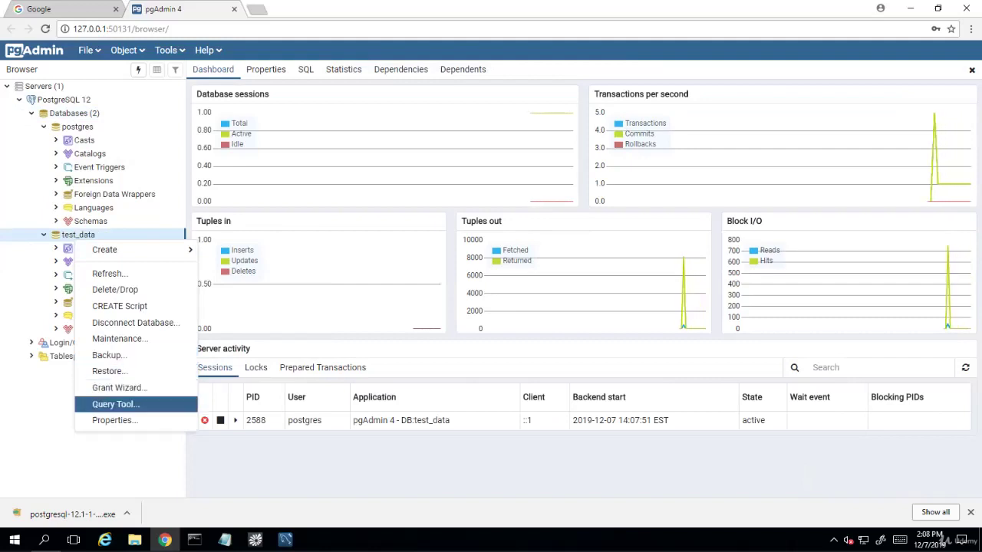
pyautogui.press('Return')
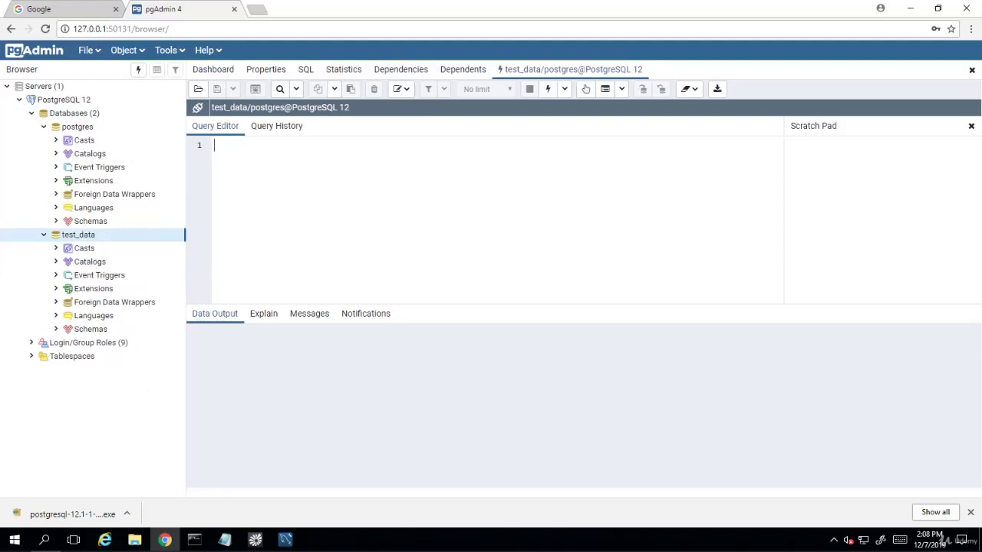
# - Write and execute create table test(id int); in the query editor
pyautogui.write('create table ')
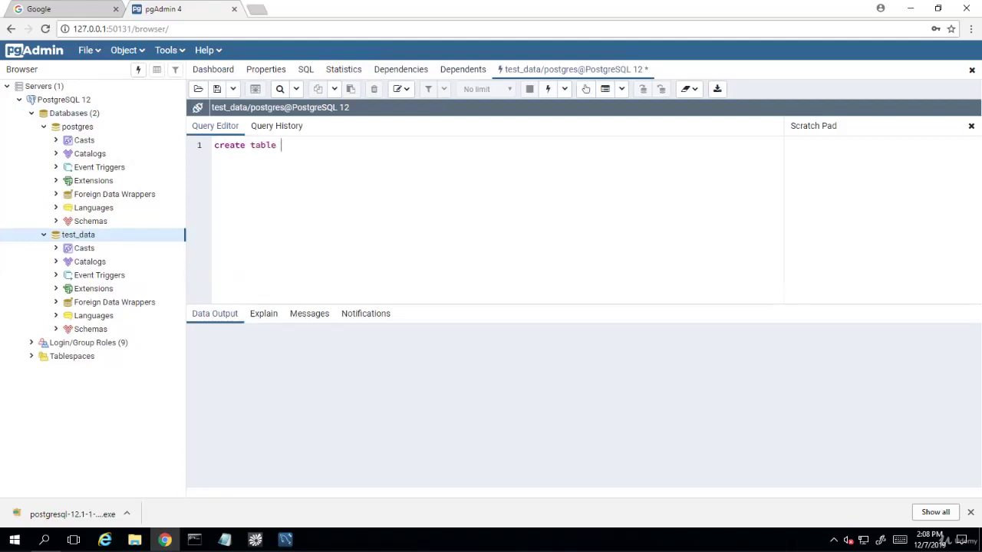
pyautogui.write('test(id int')
pyautogui.click(344, 145)
pyautogui.write(';')
pyautogui.press('Return')
pyautogui.click(547, 89)
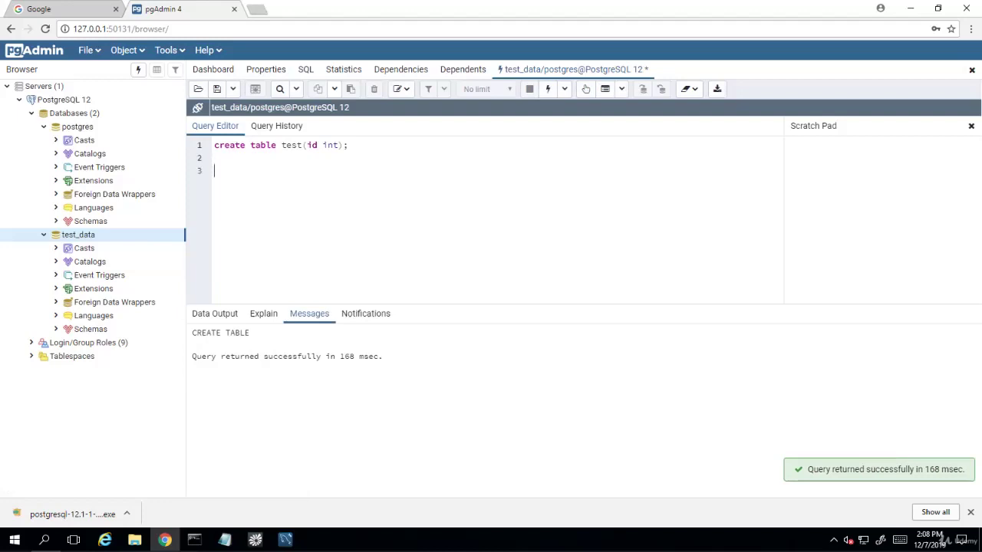
# - Run insert into test values (1); on its own with F5
pyautogui.write('insert into test values ')
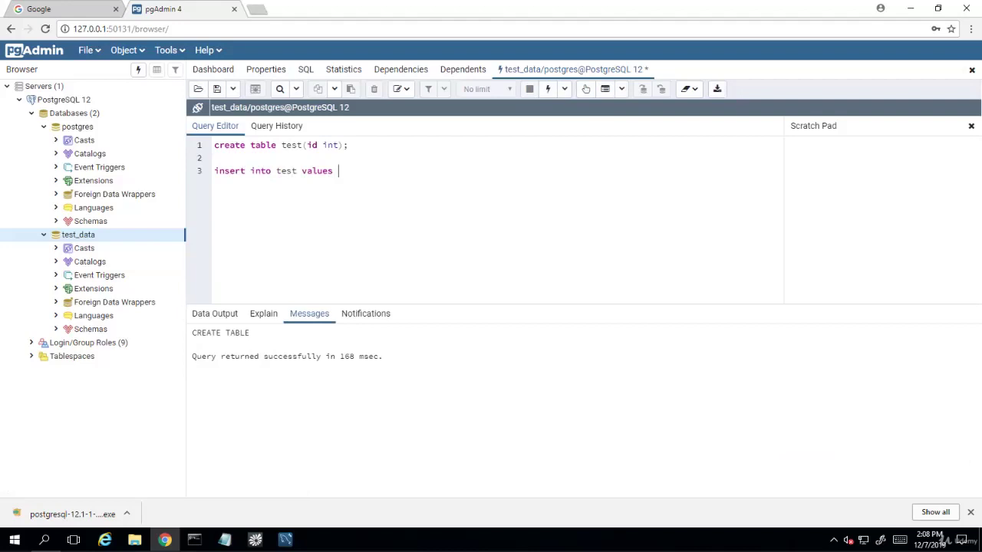
pyautogui.write('(1);')
pyautogui.hotkey('shift', 'Up')
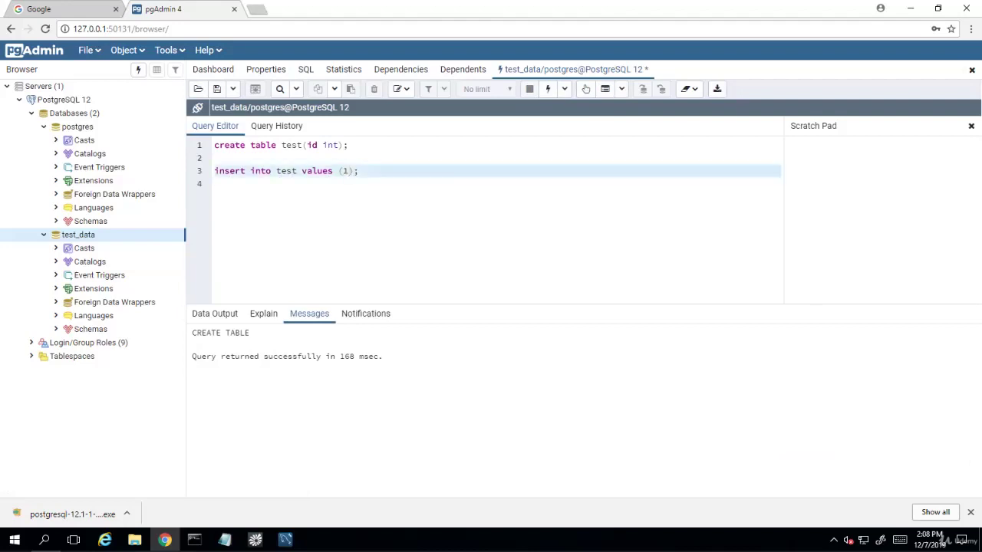
pyautogui.press('F5')
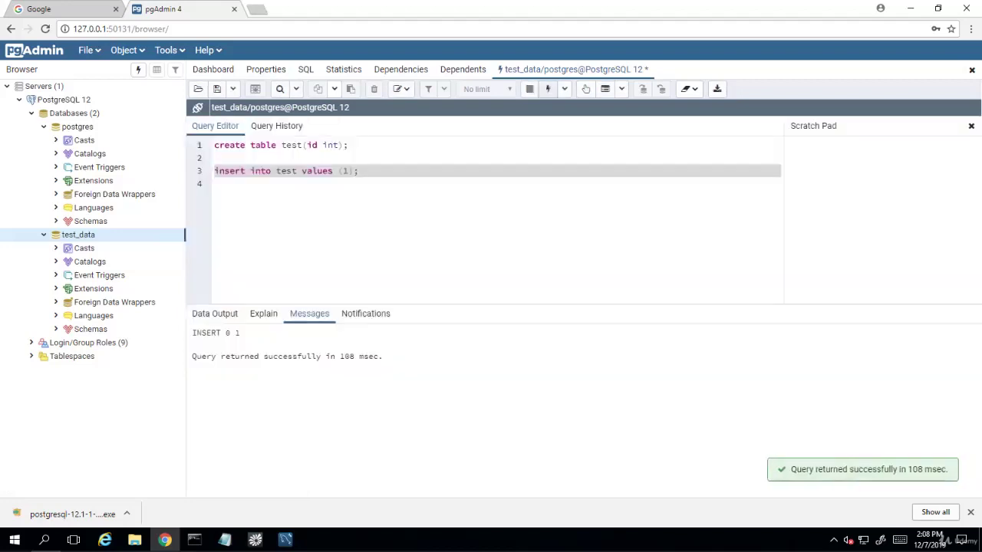
pyautogui.click(215, 185)
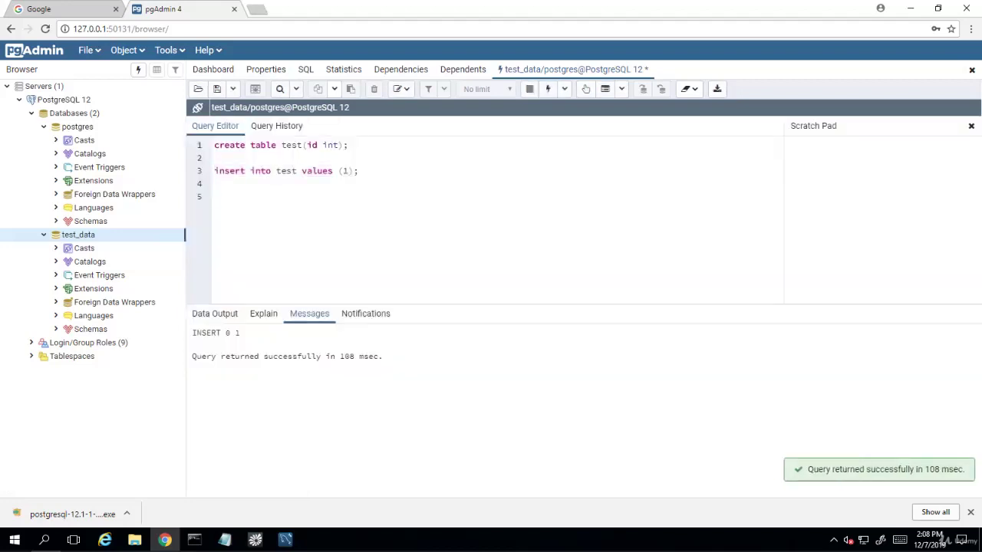
# - Run select * from test; and view the single row with id 1
pyautogui.write('select * from test;')
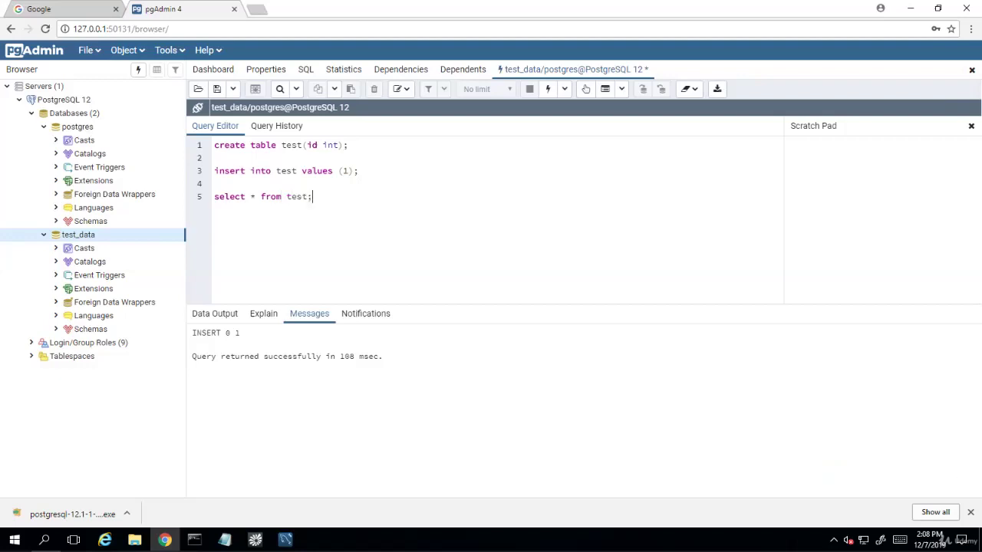
pyautogui.press('Return')
pyautogui.hotkey('shift', 'Up')
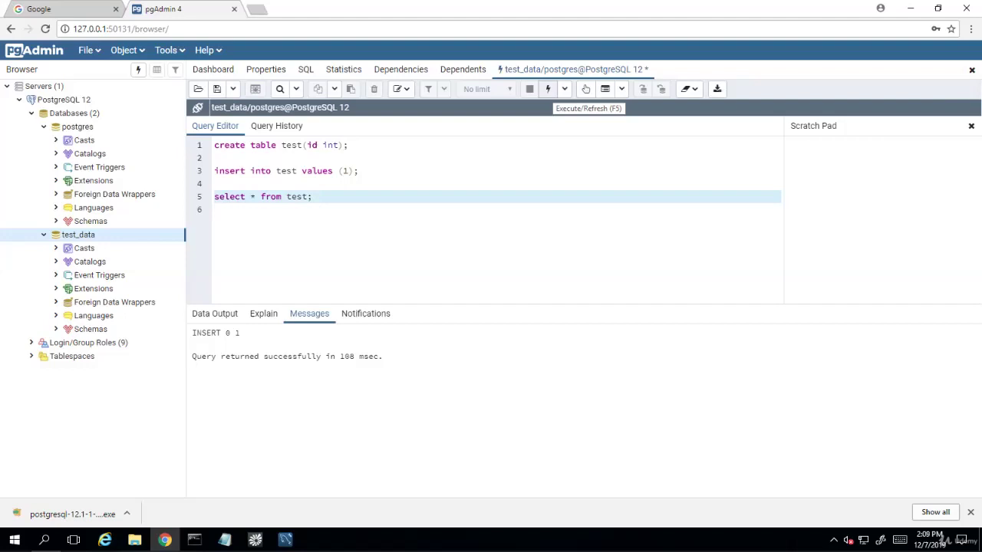
pyautogui.click(548, 89)
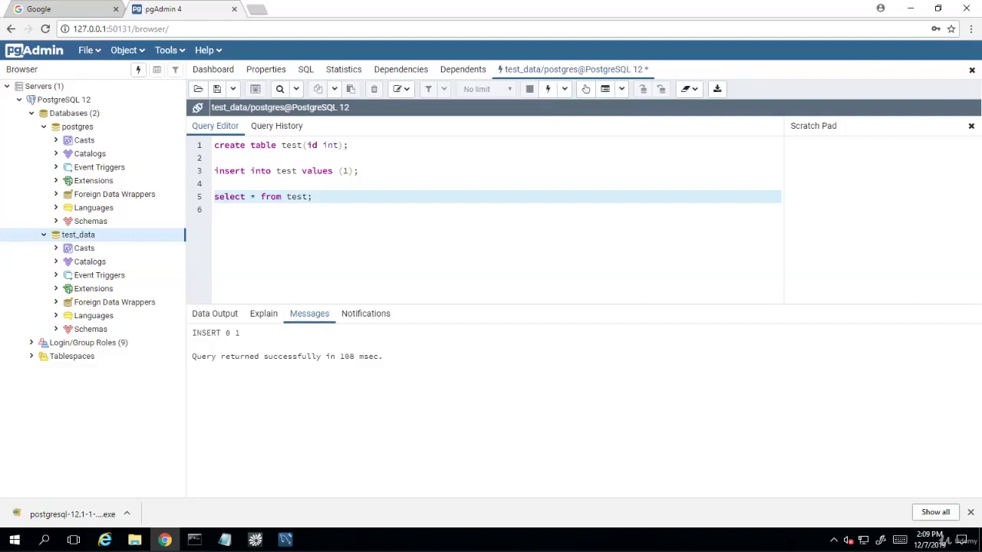
pyautogui.press('F5')
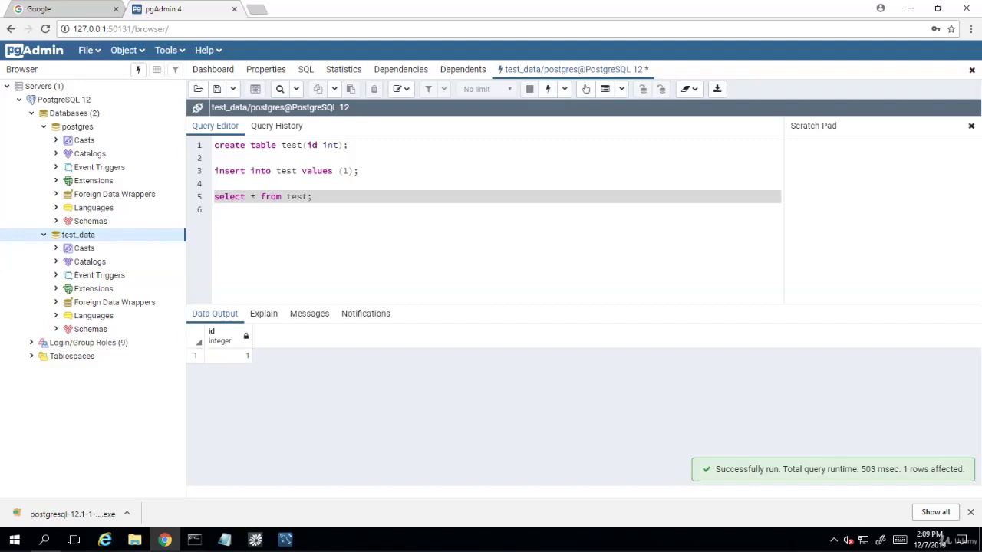
pyautogui.click(311, 197)
# - Execute drop table test; on line 7 to remove the test table
pyautogui.press('Return')
pyautogui.press('Return')
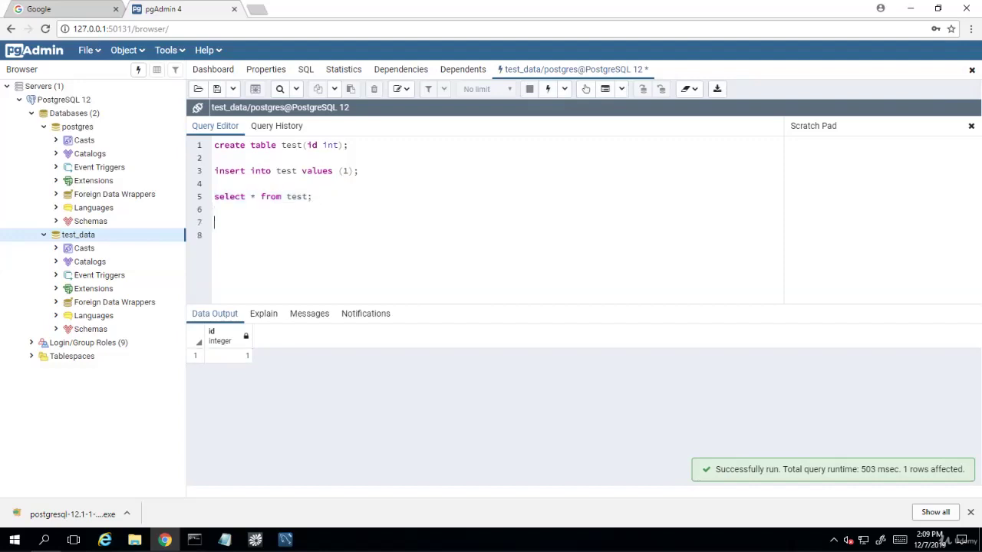
pyautogui.write('drop tab')
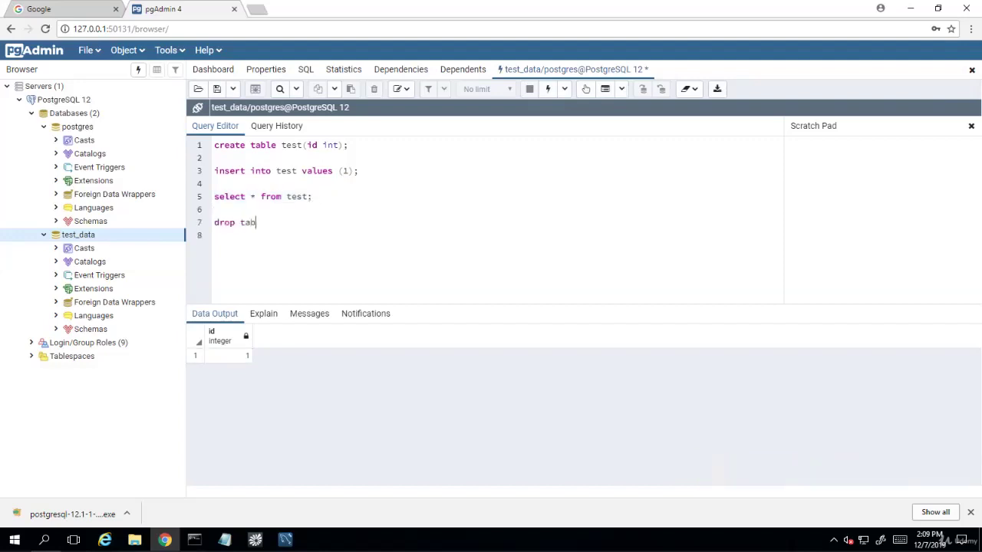
pyautogui.write('le test;')
pyautogui.hotkey('shift', 'Up')
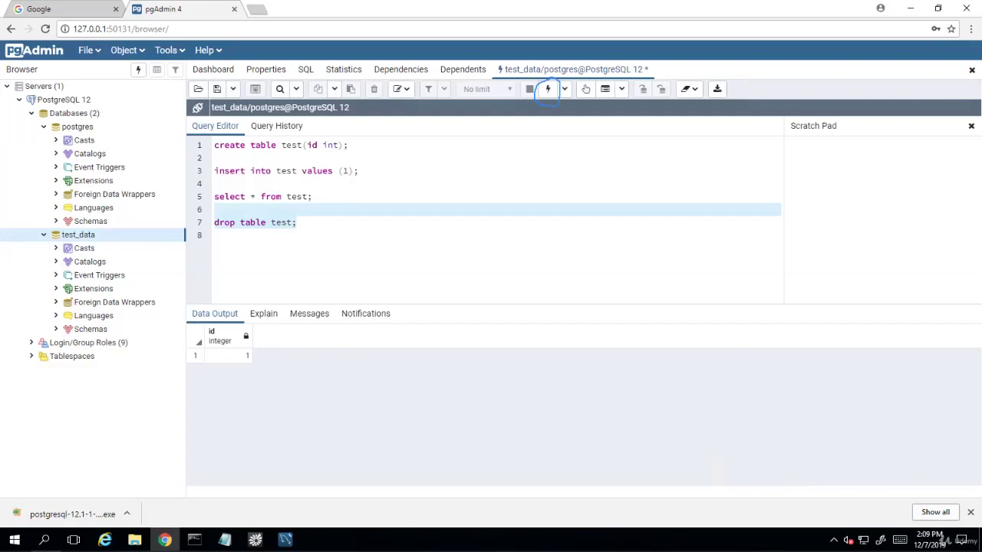
pyautogui.click(548, 89)
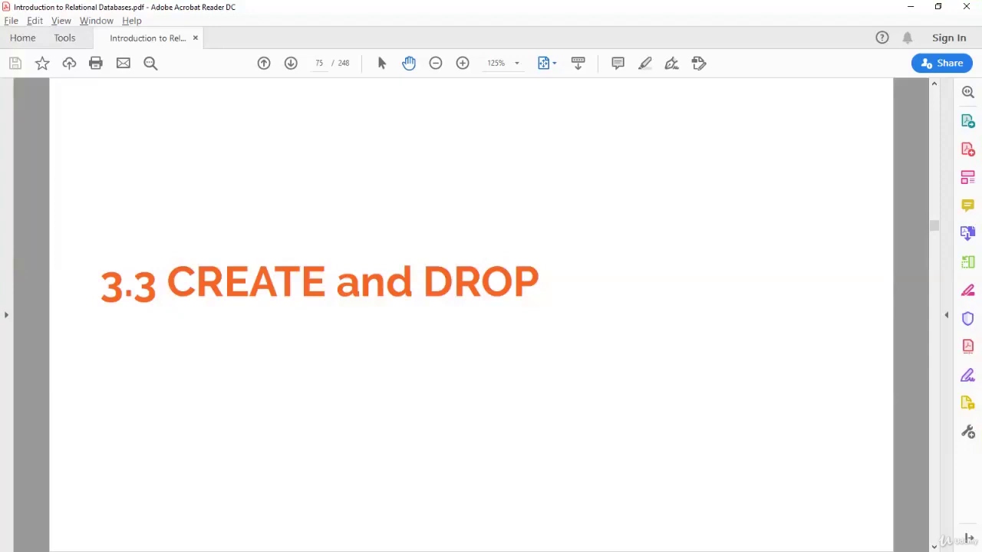
# - Advance the PDF to page 76, the CREATE TABLE Statement slide
pyautogui.press('Right')
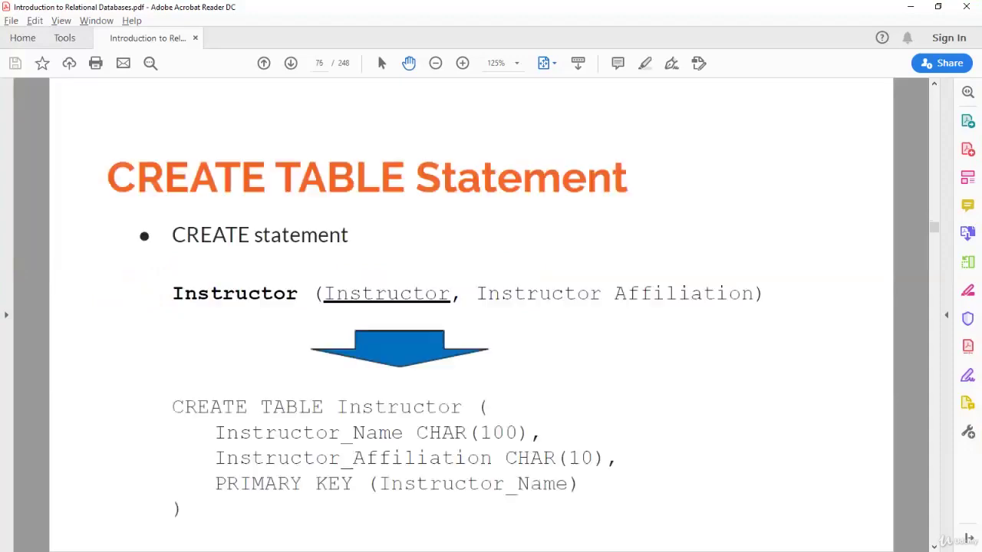